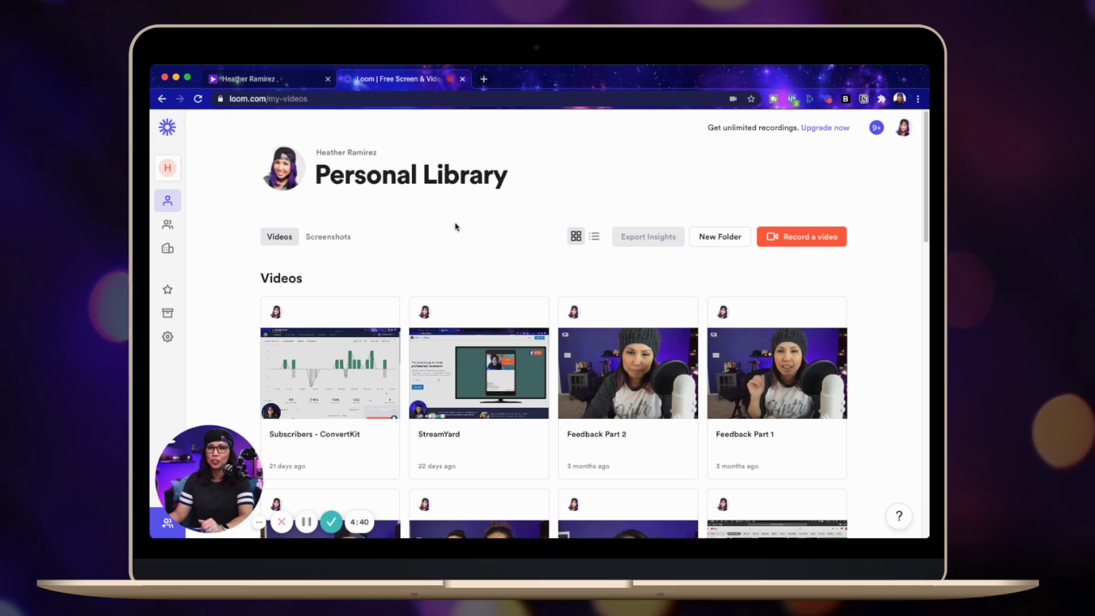
- Go to canva.com in the browser to load the Canva dashboard
scroll(455, 226, "down", 2)
scroll(433, 222, "up", 2)
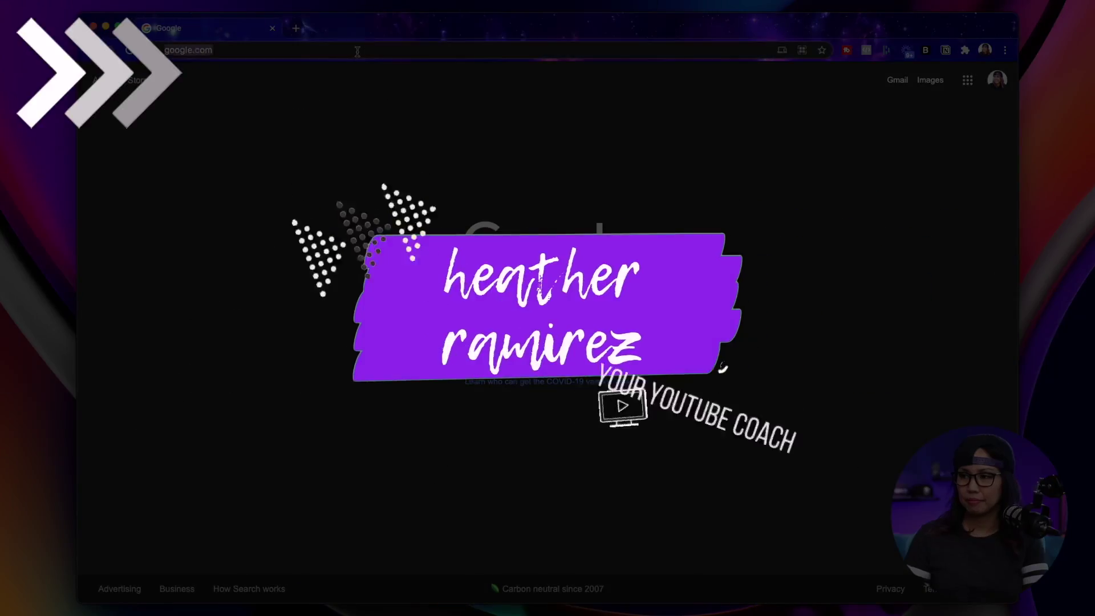
type("canva.com")
key("Return")
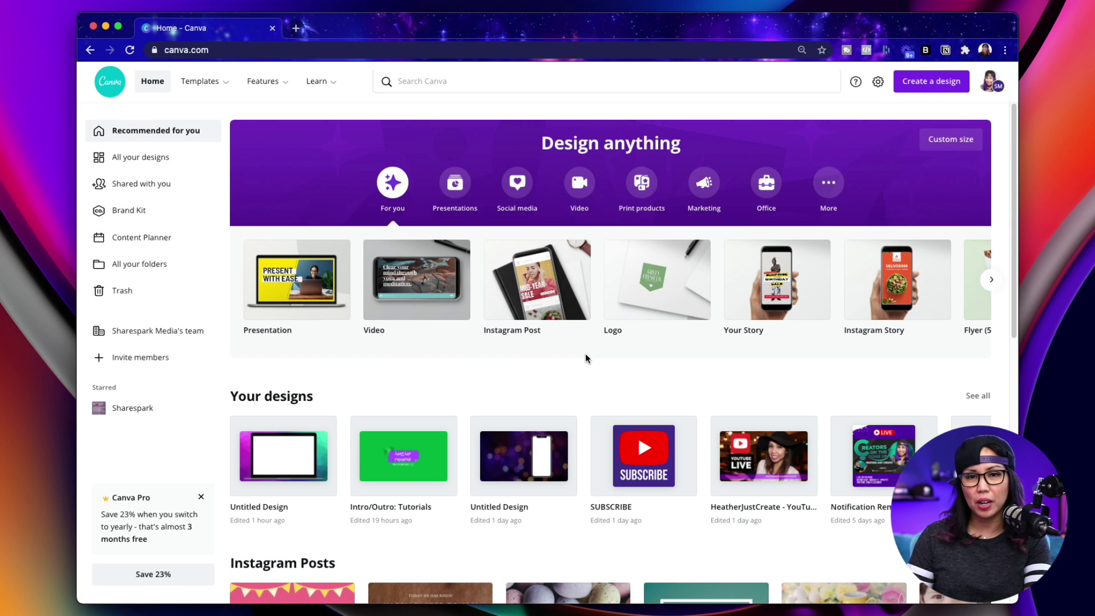
- Create a 1920 × 1080 px custom design and apply the purple-teal low-poly background
left_click(943, 88)
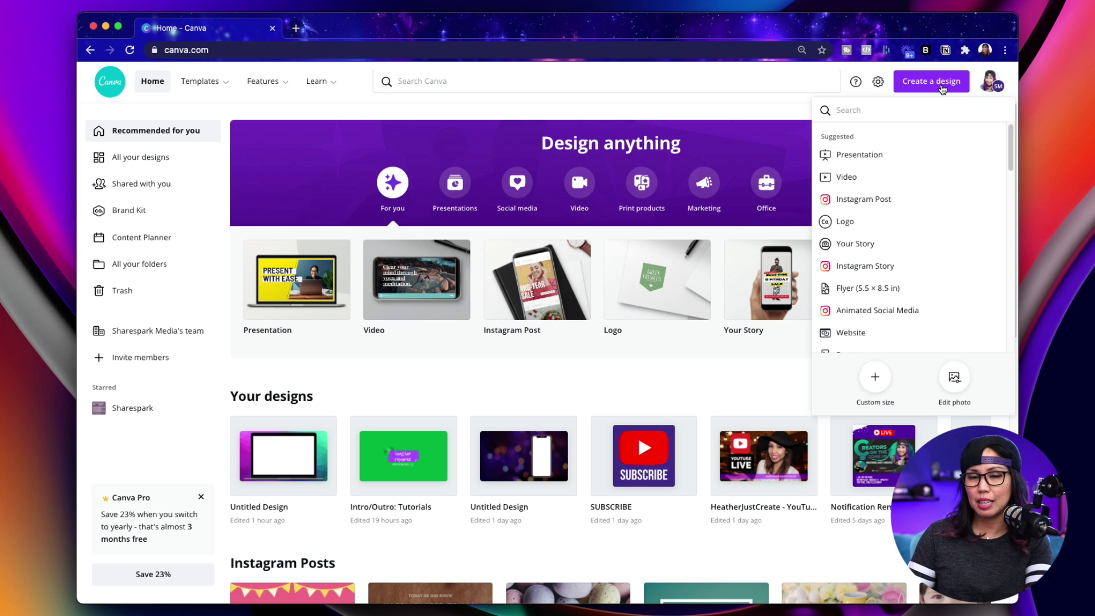
left_click(876, 377)
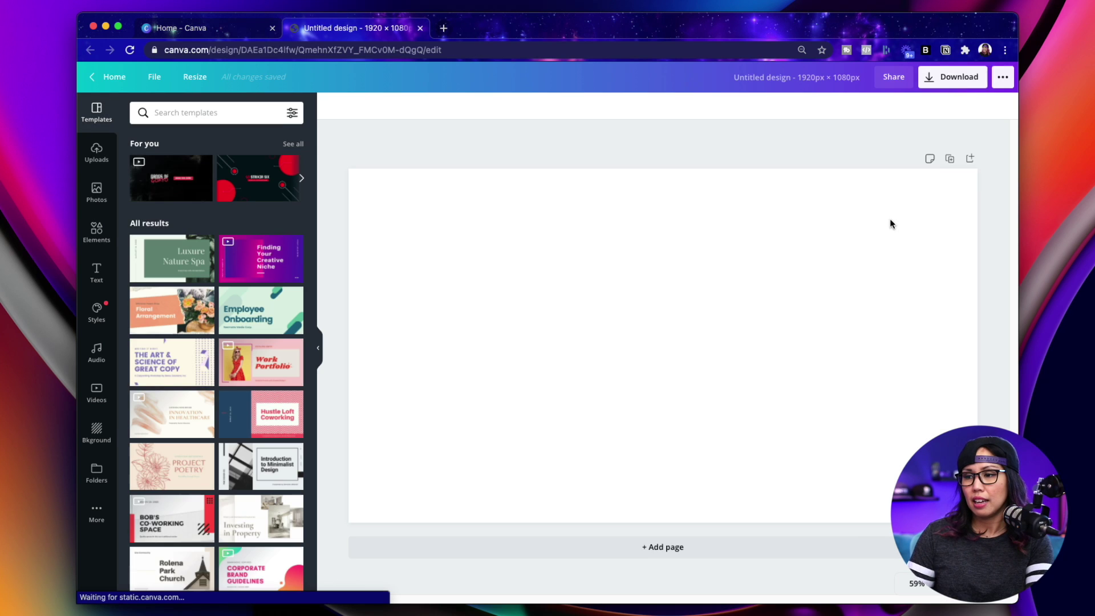
left_click(107, 441)
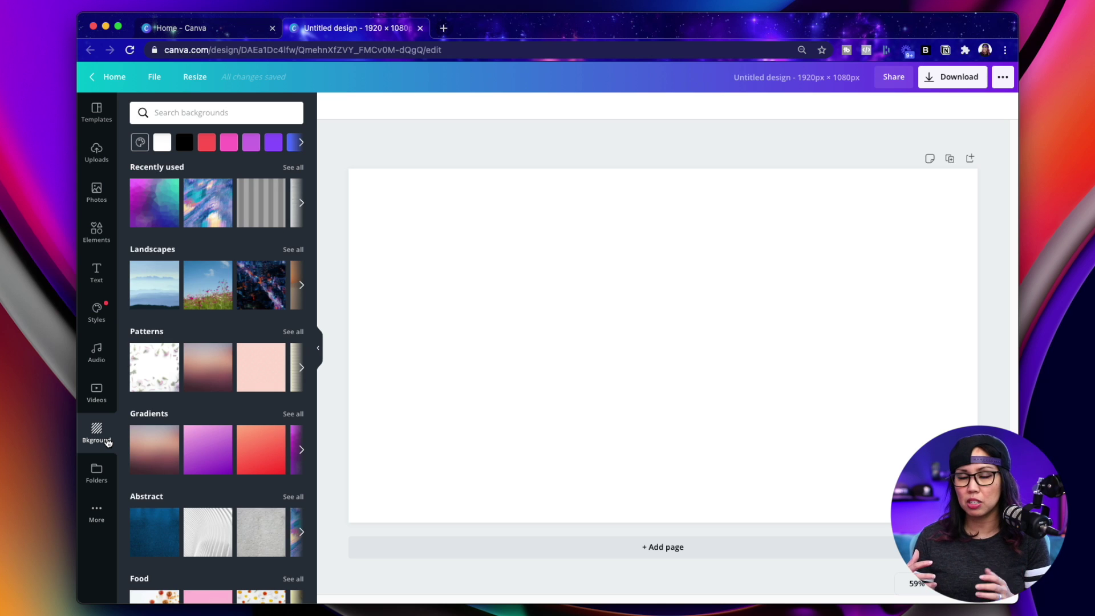
left_click(168, 191)
left_click(159, 198)
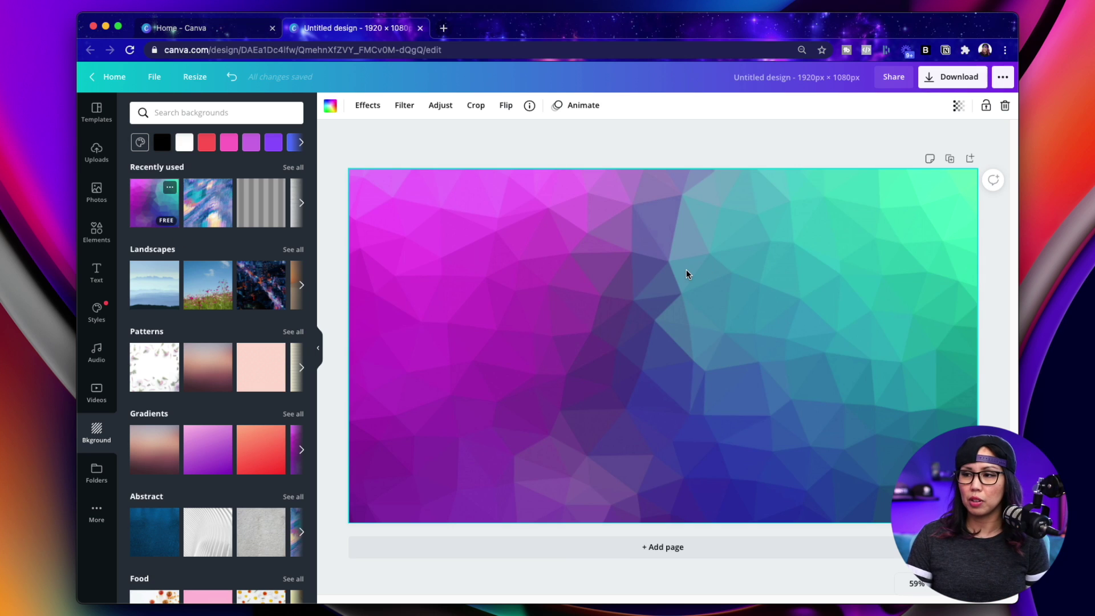
- Search Elements for 'laptop mockup' and add the first result to the page
left_click(96, 231)
left_click(196, 119)
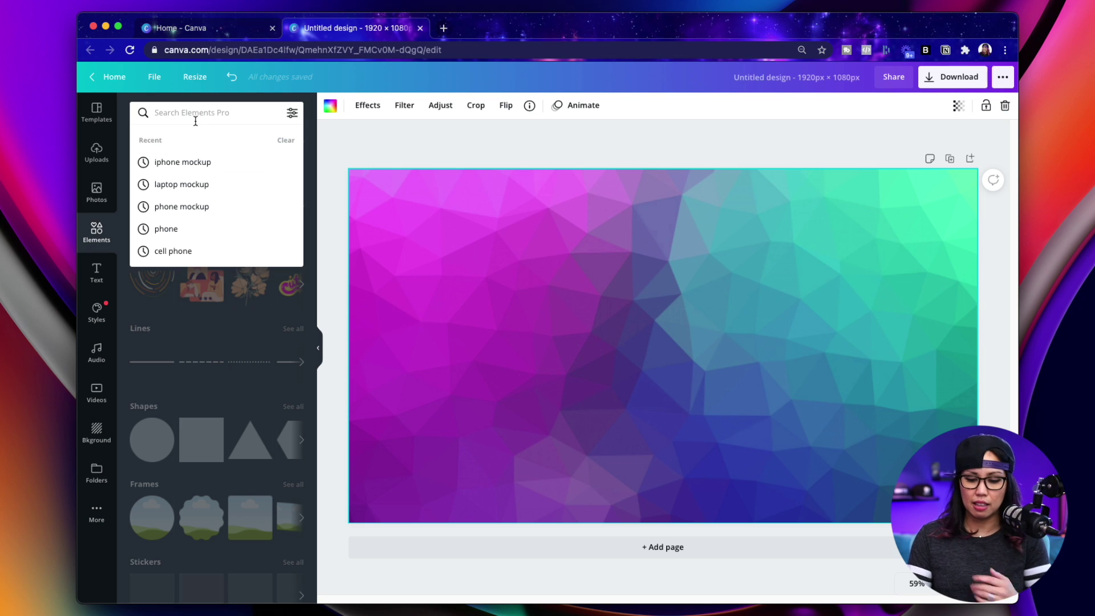
type("laptop mockup")
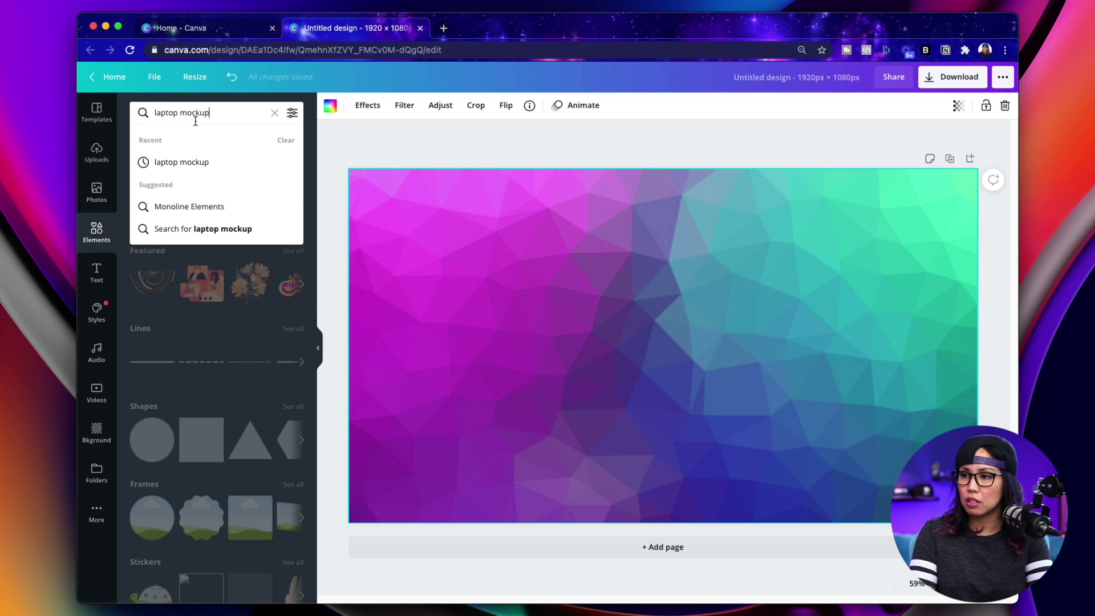
key("Return")
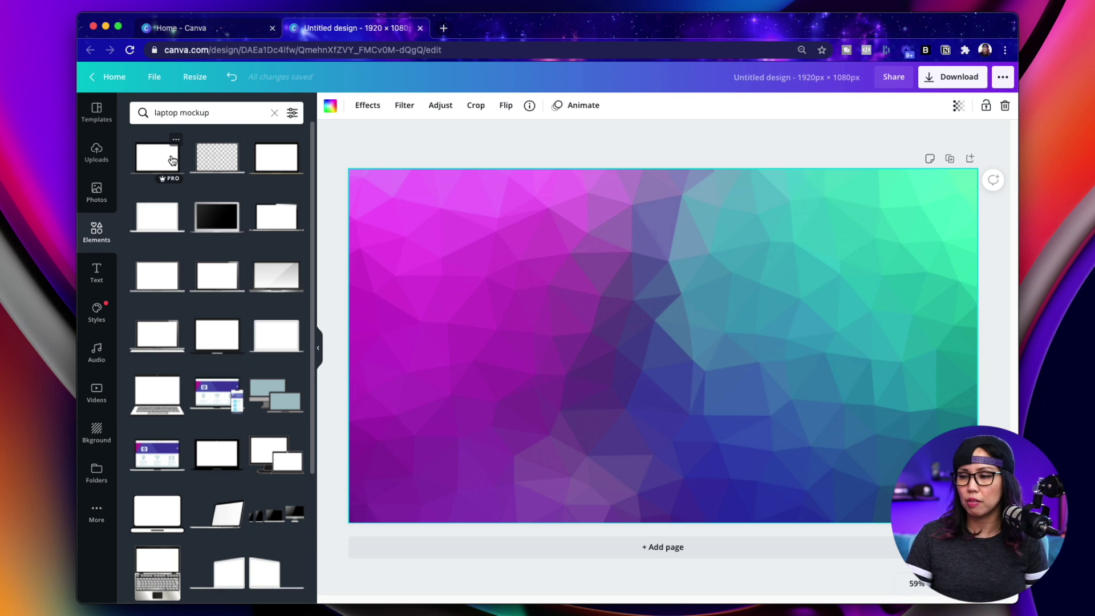
left_click(172, 159)
- Enlarge the laptop mockup to fill most of the page and centre it
left_click_drag(650, 337, 533, 262)
left_click_drag(641, 324, 965, 509)
left_click_drag(853, 433, 844, 433)
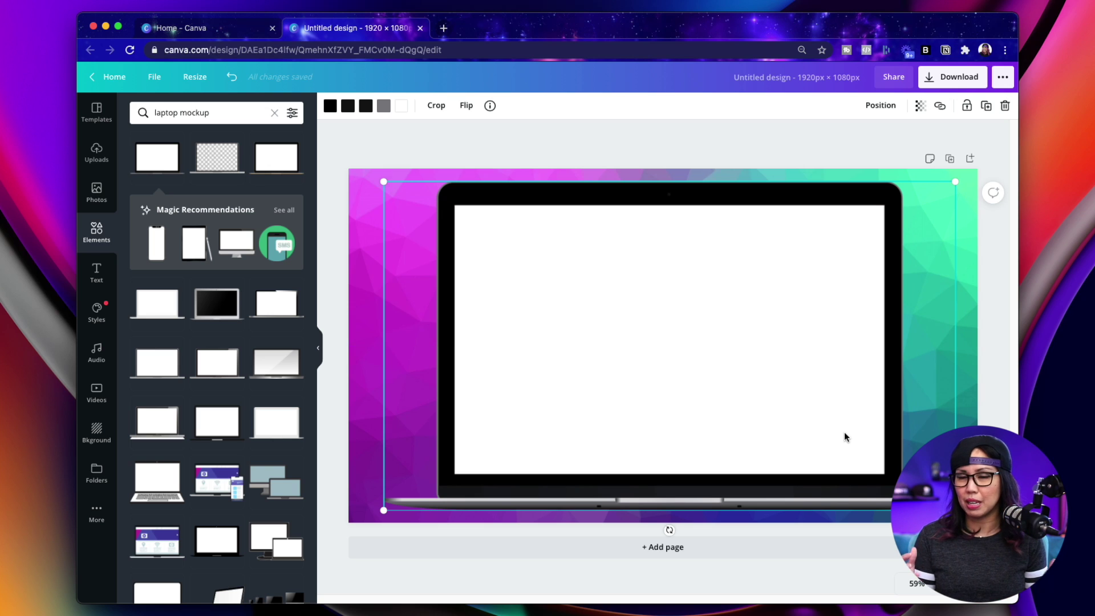
left_click(725, 163)
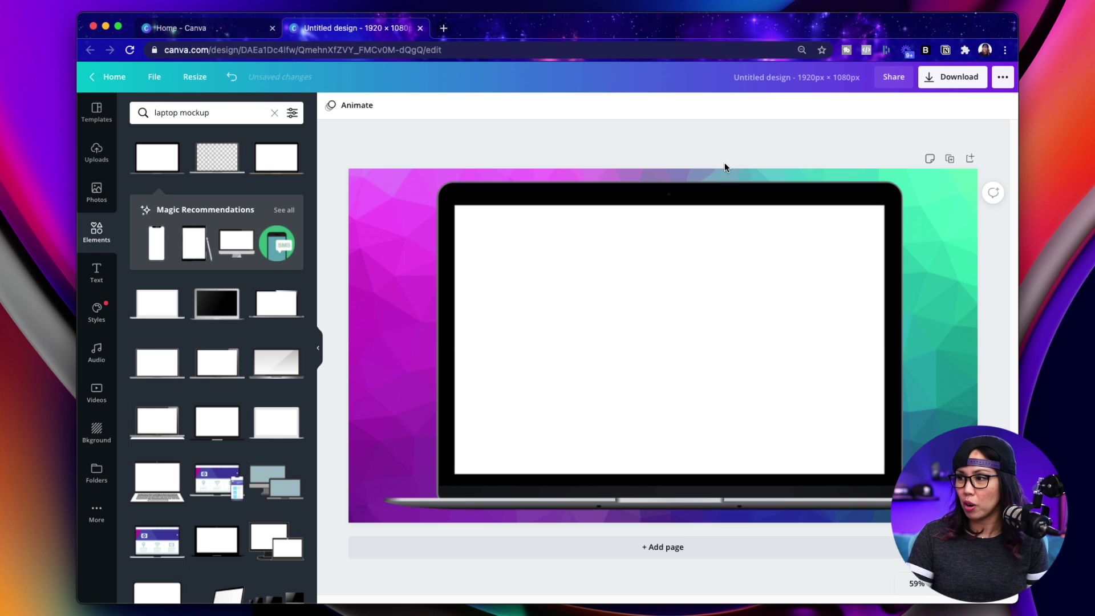
left_click(717, 291)
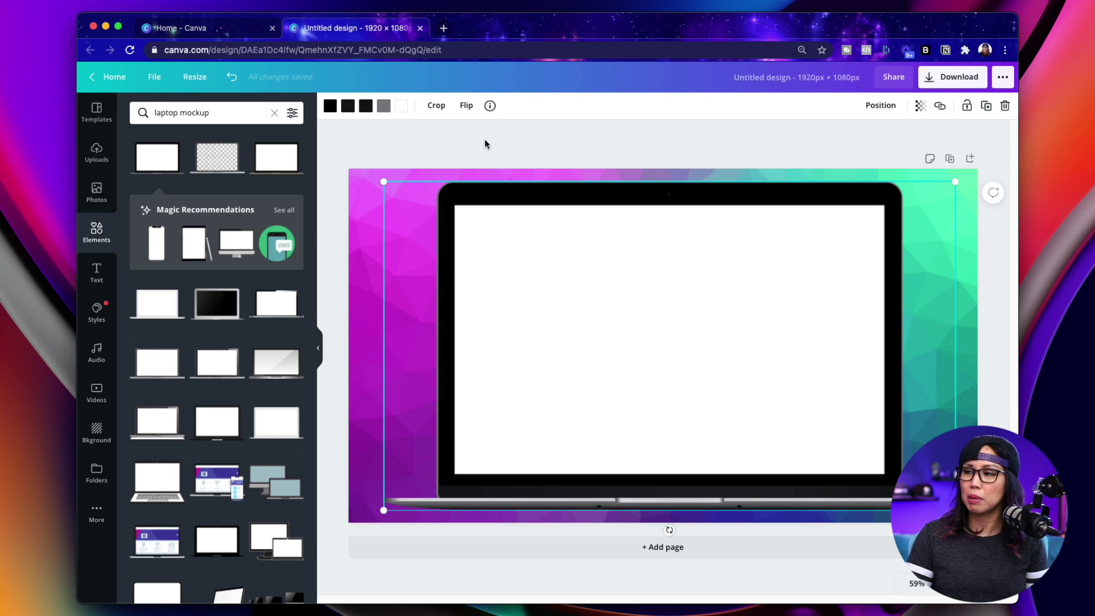
left_click(494, 149)
left_click_drag(565, 285, 658, 300)
- Download the laptop design as a PNG, Untitled design.png
left_click(907, 143)
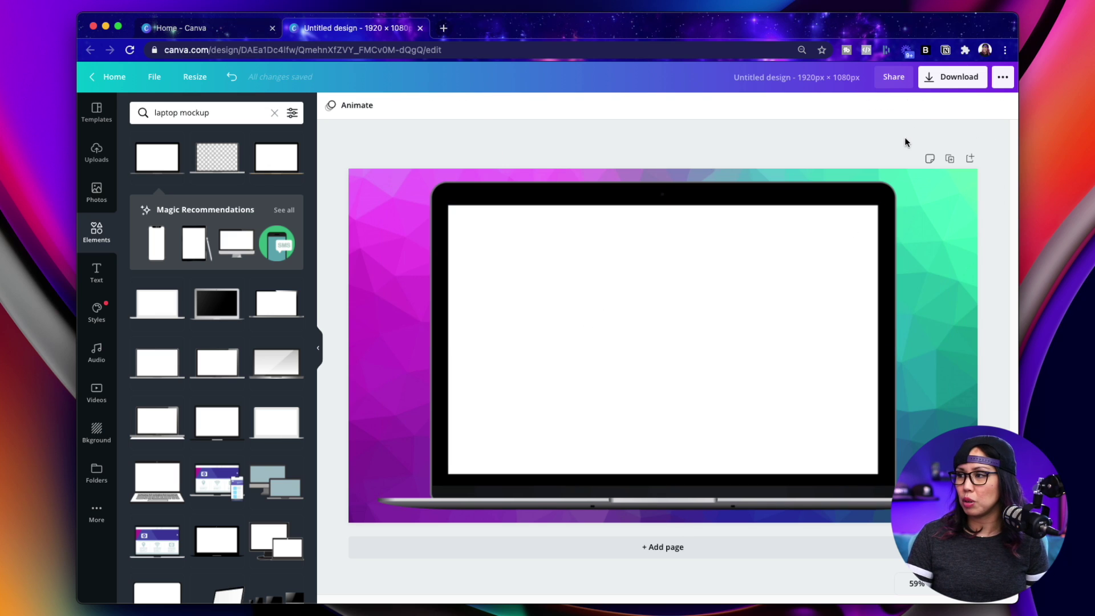
left_click(942, 78)
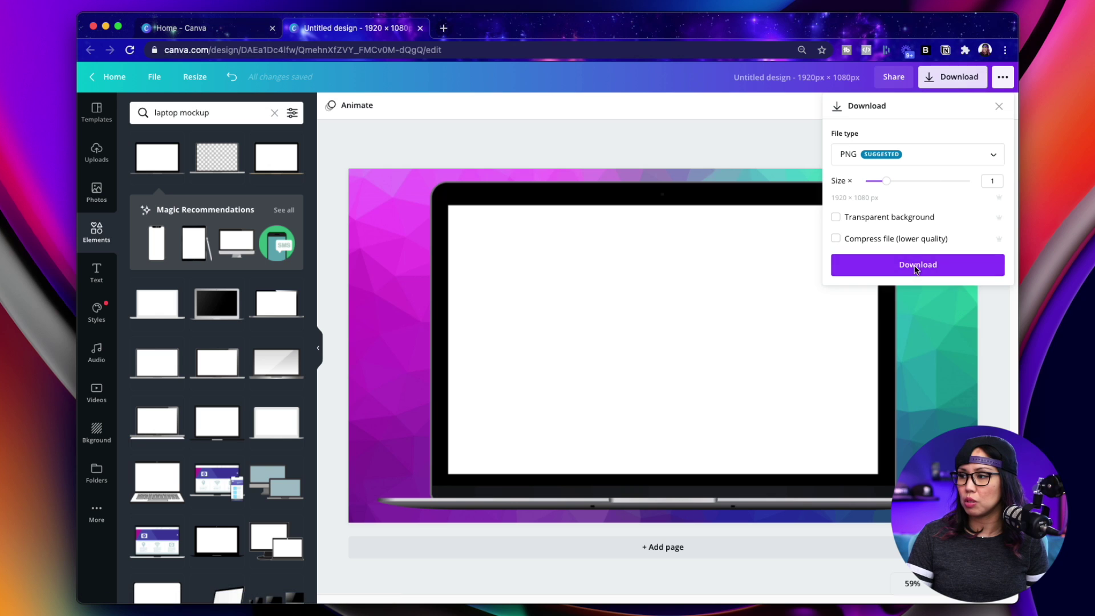
left_click(915, 267)
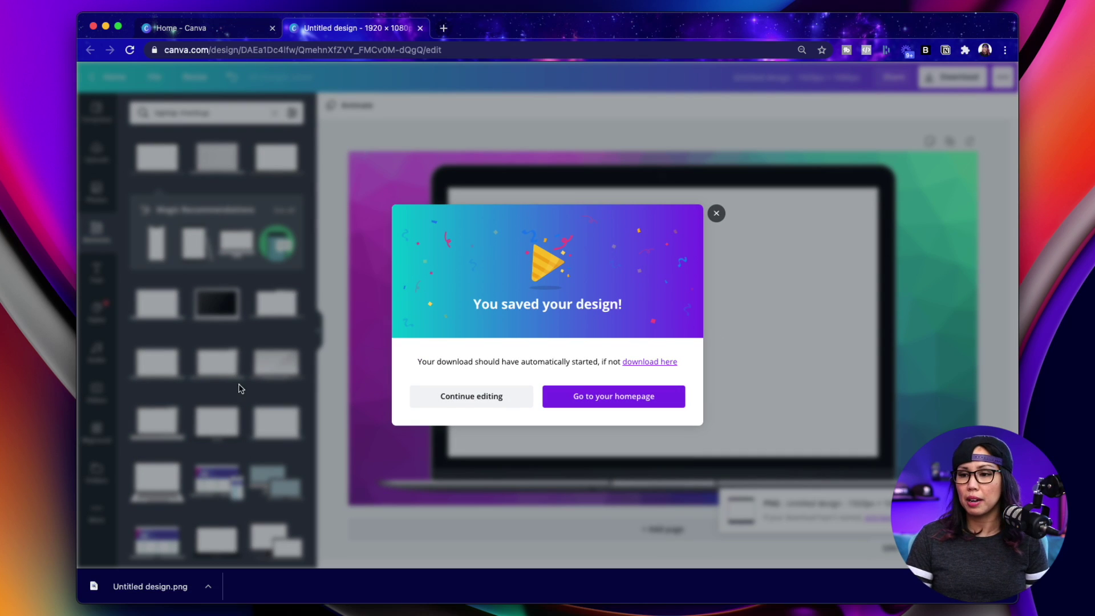
left_click(32, 346)
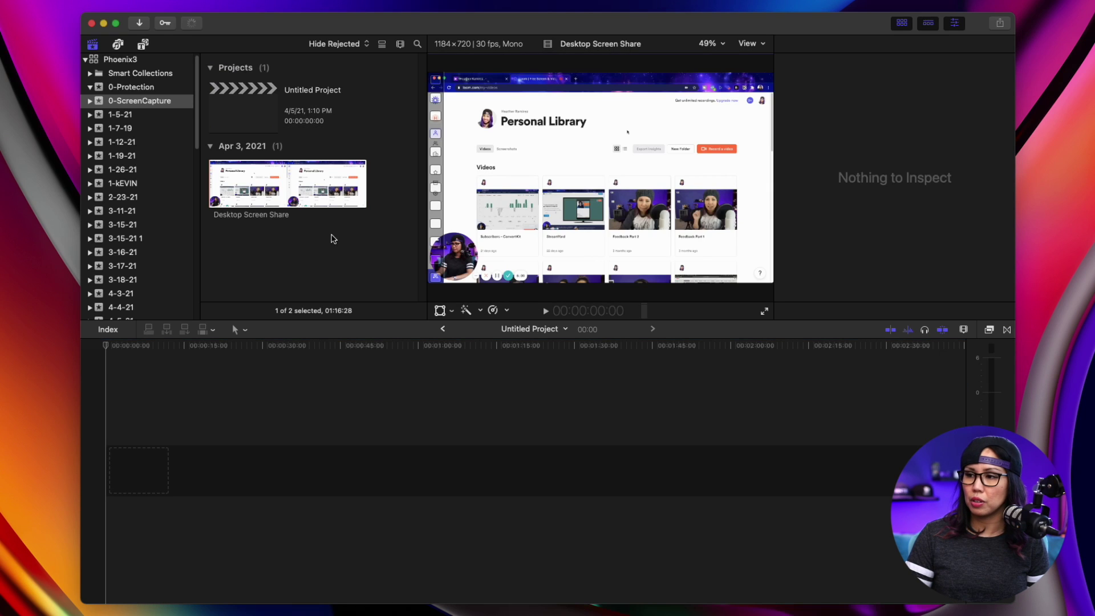
- Place Desktop Screen Share at the timeline start, with the Untitled design image beneath it, lengthened
left_click(281, 155)
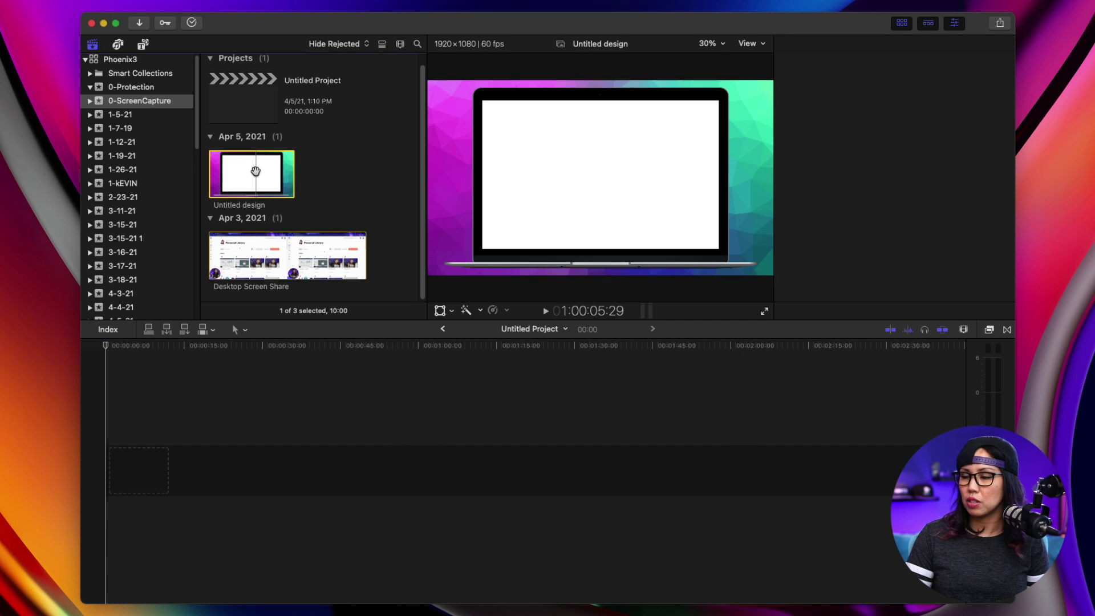
left_click(256, 171)
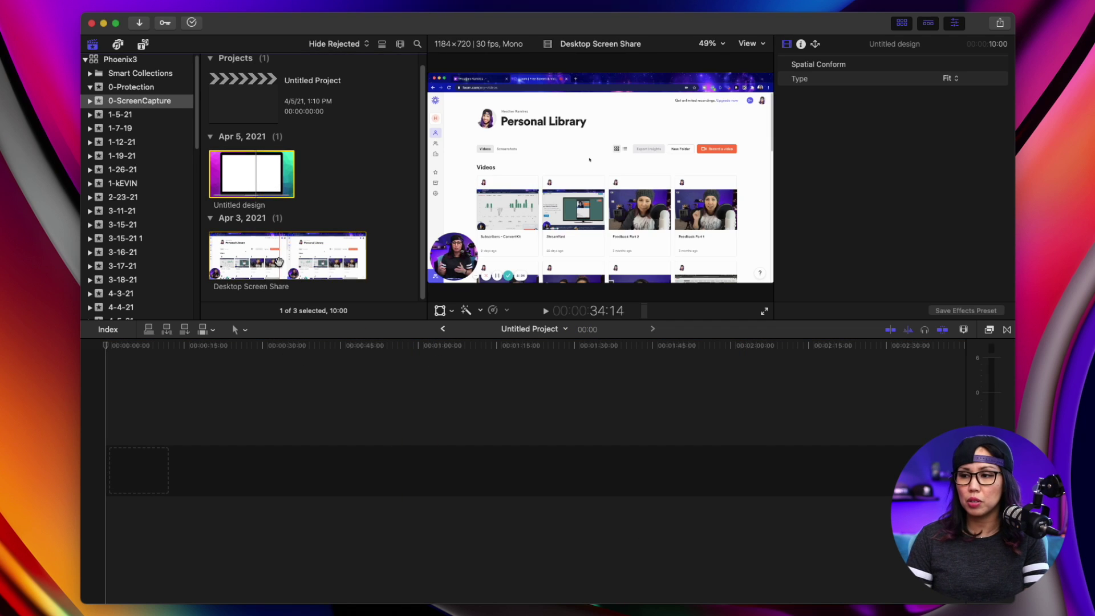
left_click_drag(279, 261, 188, 457)
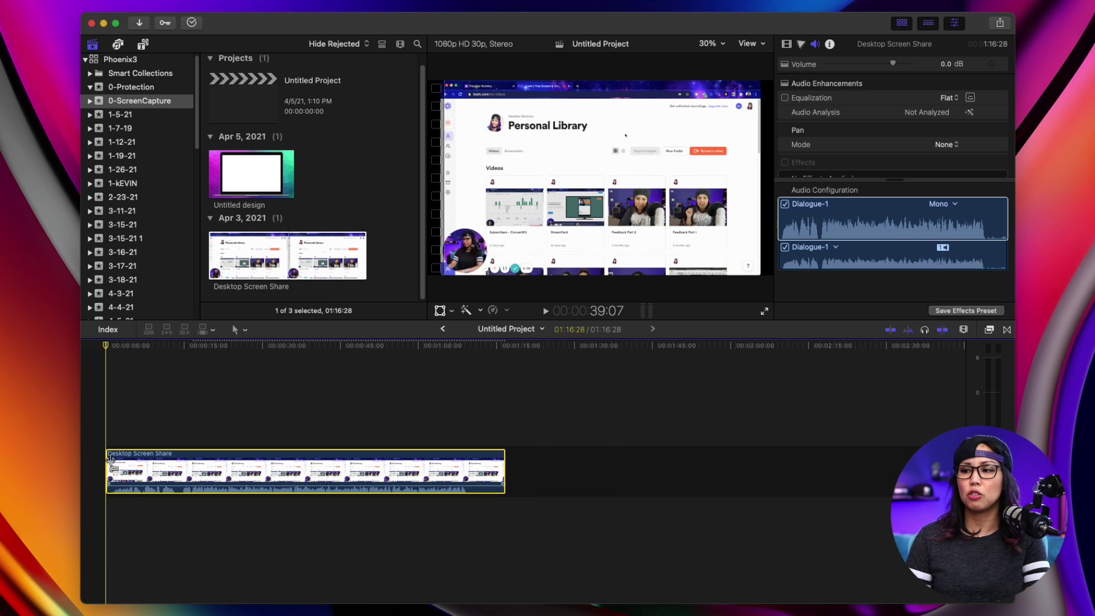
left_click_drag(251, 174, 257, 349)
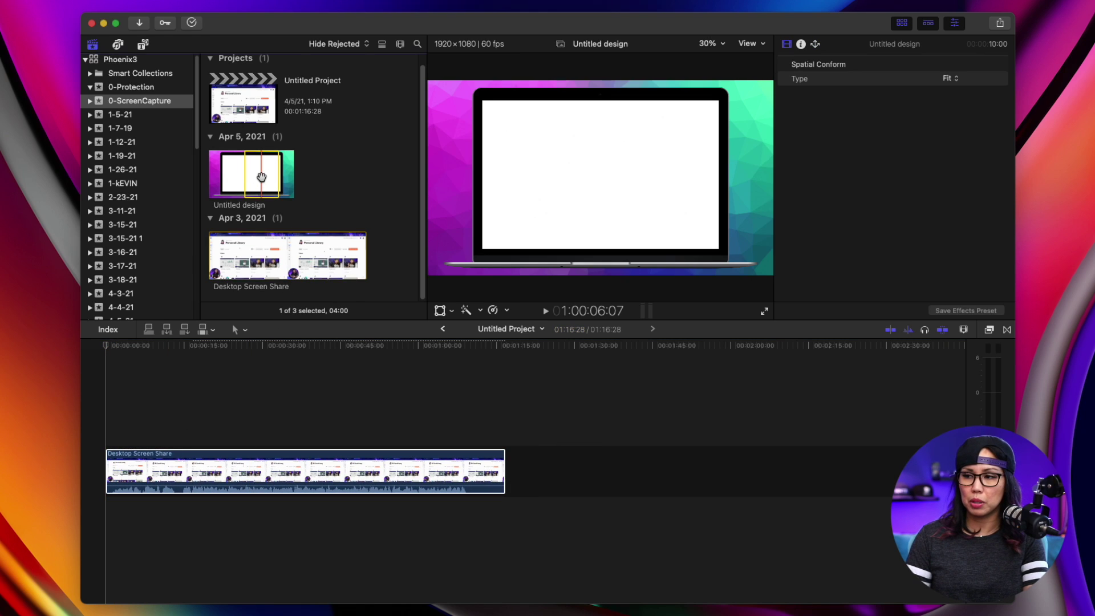
left_click_drag(372, 329, 359, 455)
left_click_drag(238, 524, 295, 523)
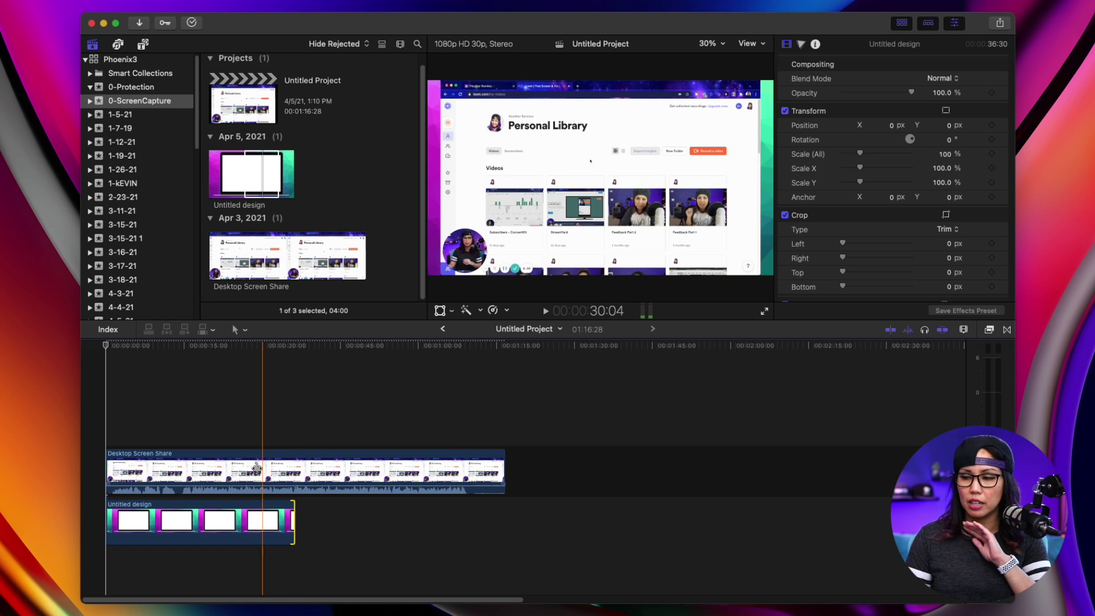
- Scale the screen recording to 60% and position it inside the laptop's screen
left_click(179, 438)
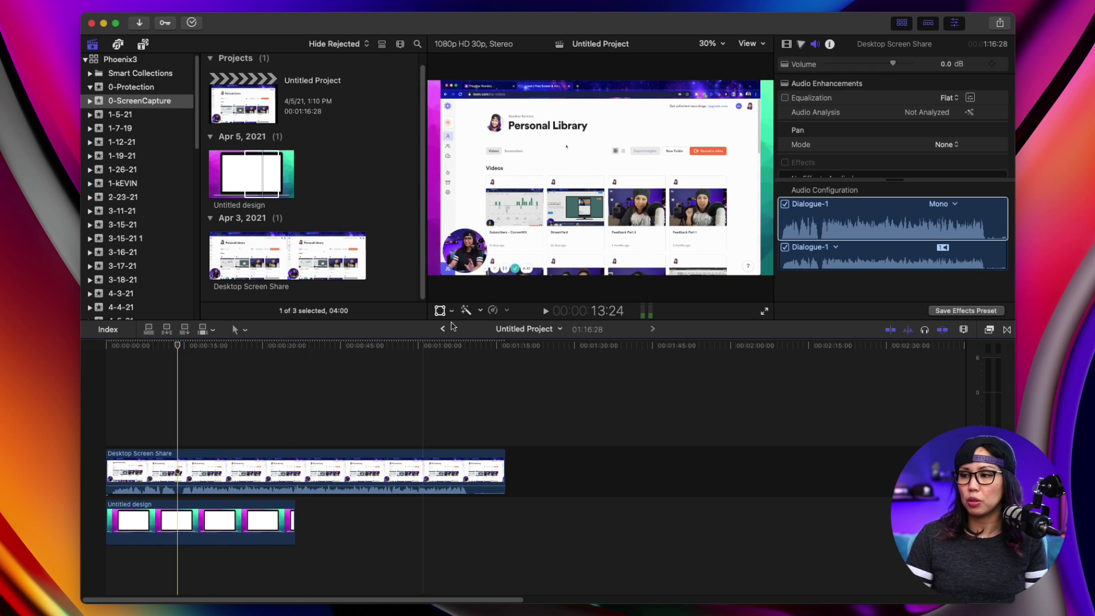
left_click(440, 311)
left_click_drag(442, 278, 485, 251)
left_click_drag(507, 210, 511, 204)
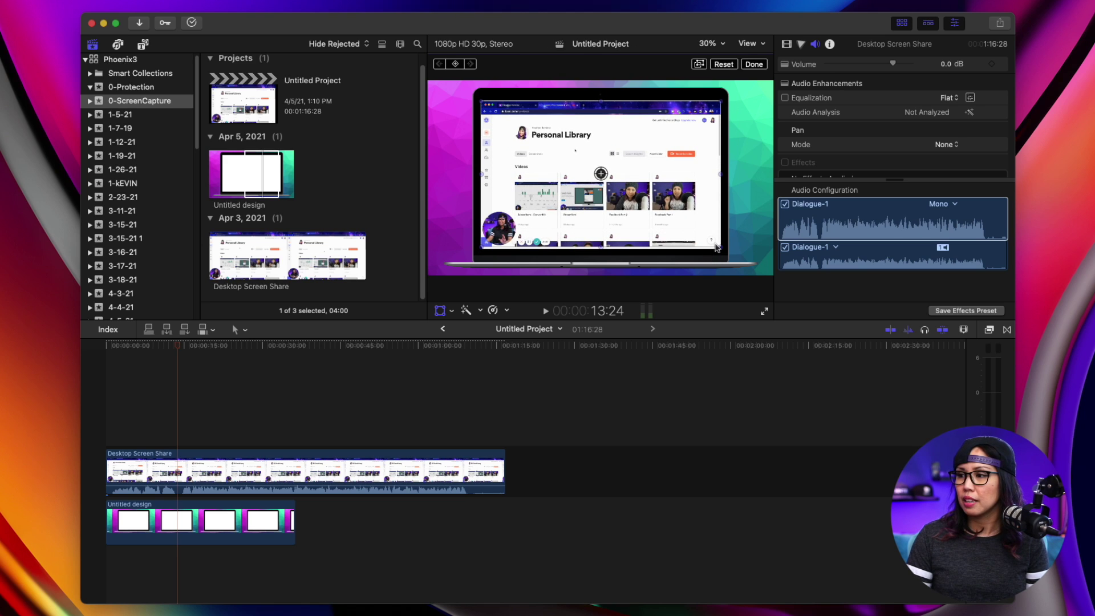
left_click_drag(717, 248, 714, 245)
- Play back the composite from 6:18 to check the fit
left_click(440, 312)
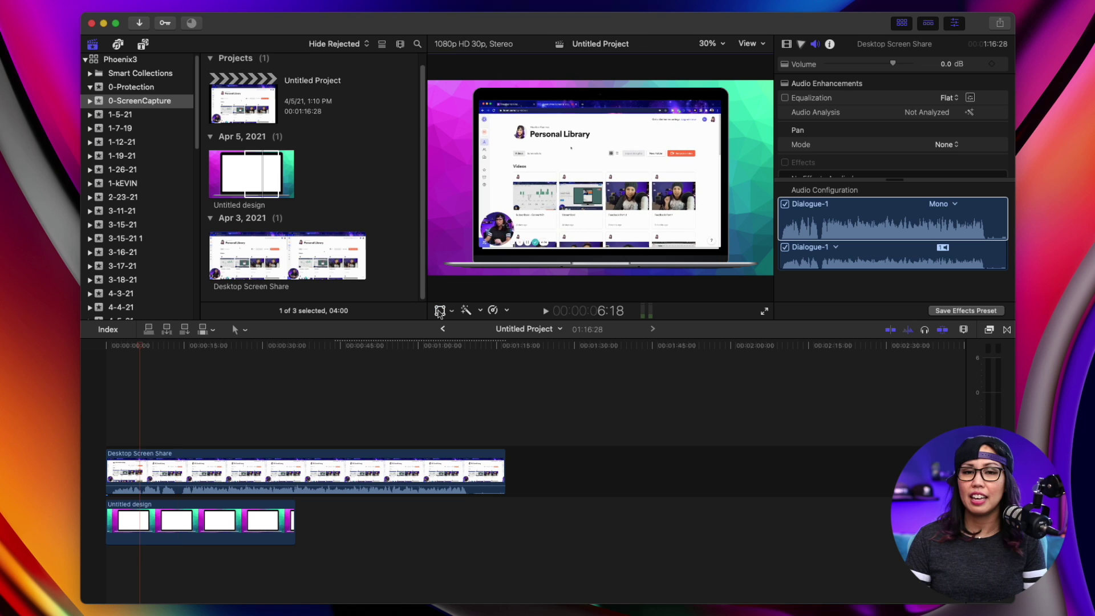
key("space")
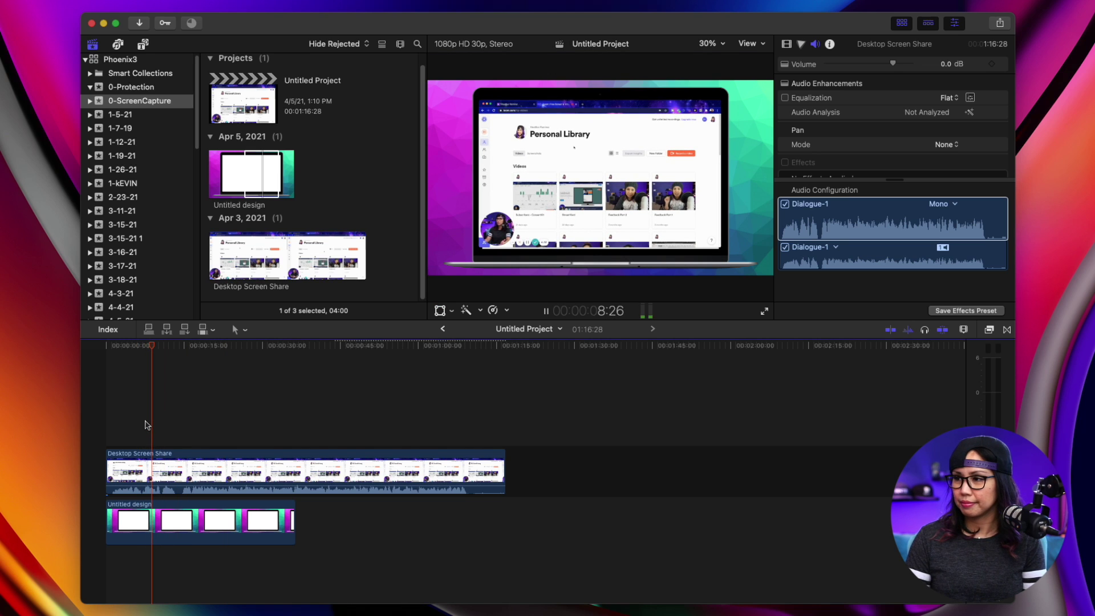
key("space")
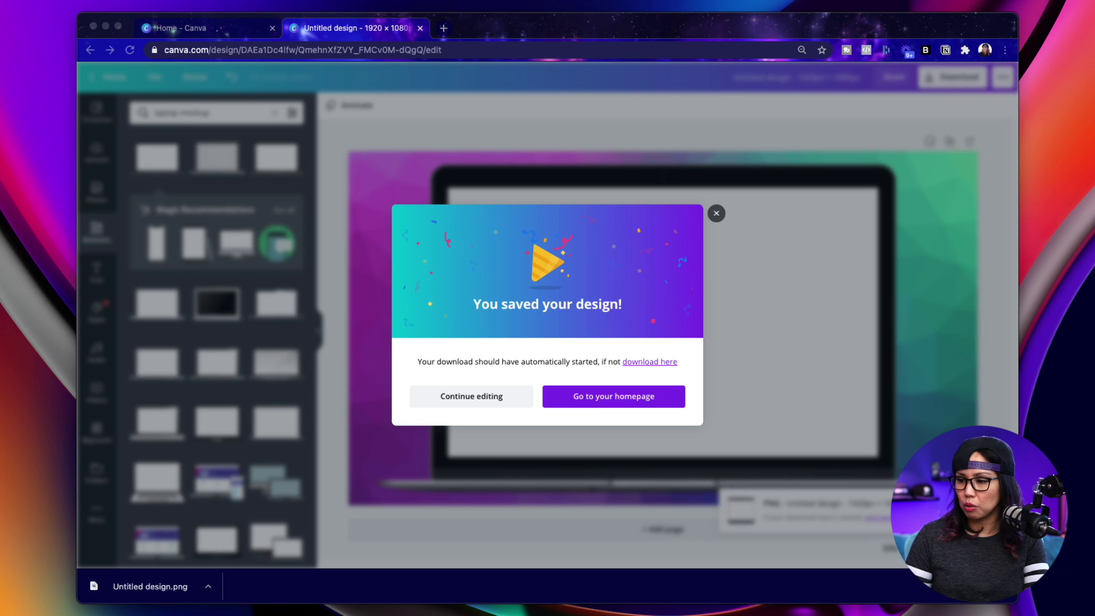
- Duplicate the laptop page and delete the laptop, leaving only the background on Page 2
left_click(720, 212)
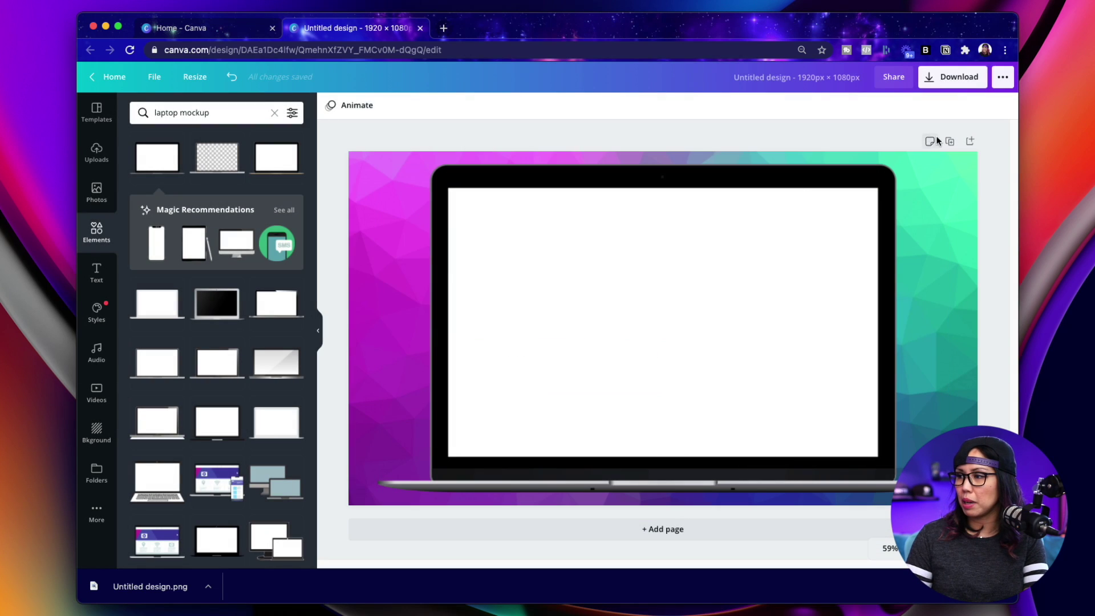
left_click(959, 143)
left_click(553, 312)
key("Delete")
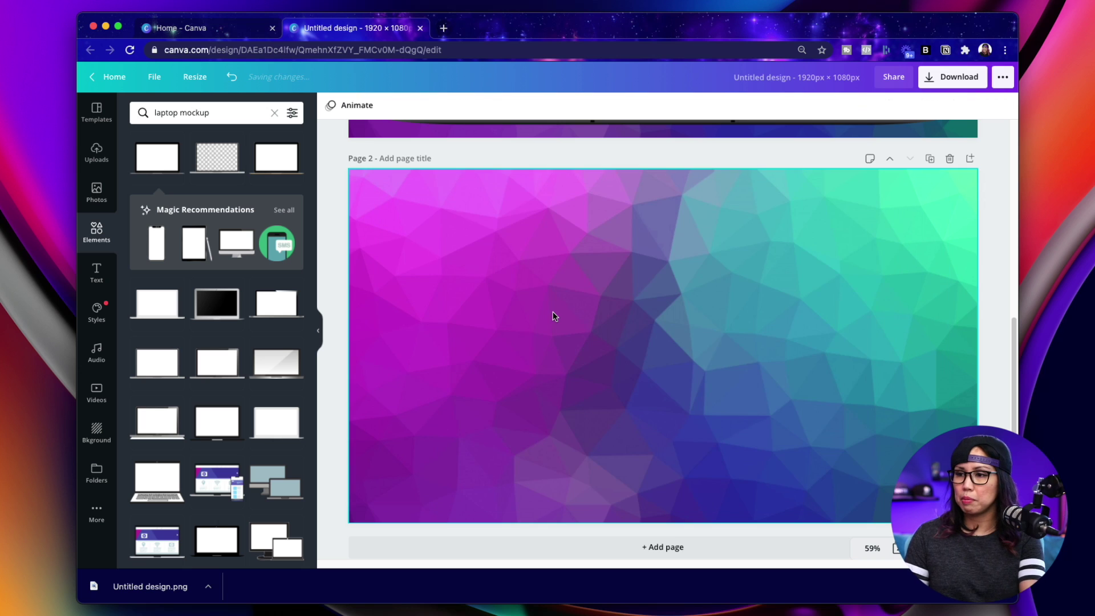
- Add the first 'iphone mockup' result, enlarge it to 508 by 1,011 and centre it
left_click(275, 113)
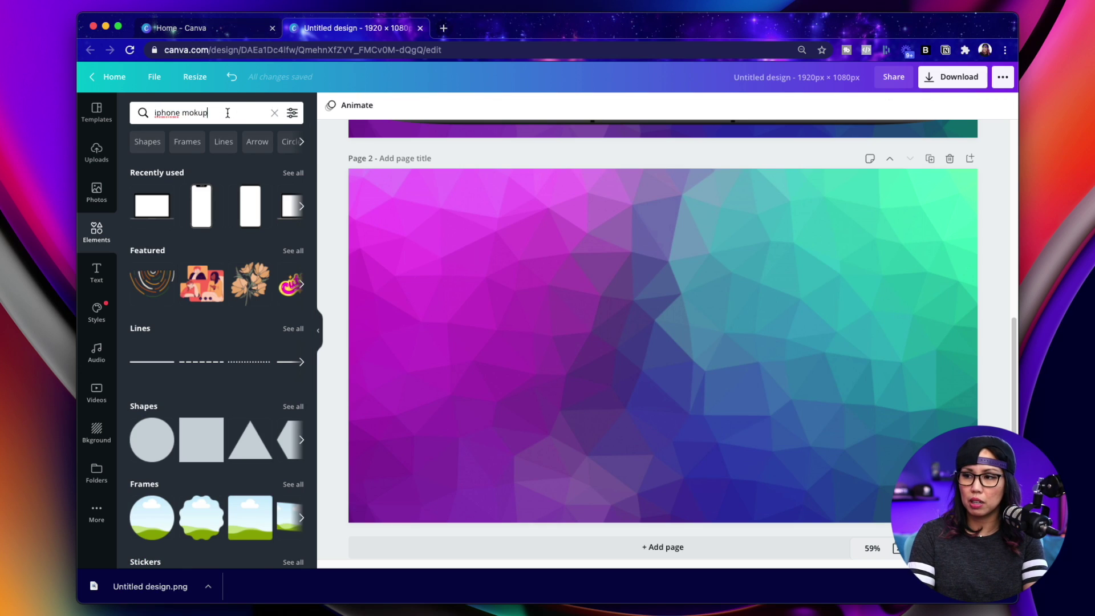
type("iphone mockup")
key("Return")
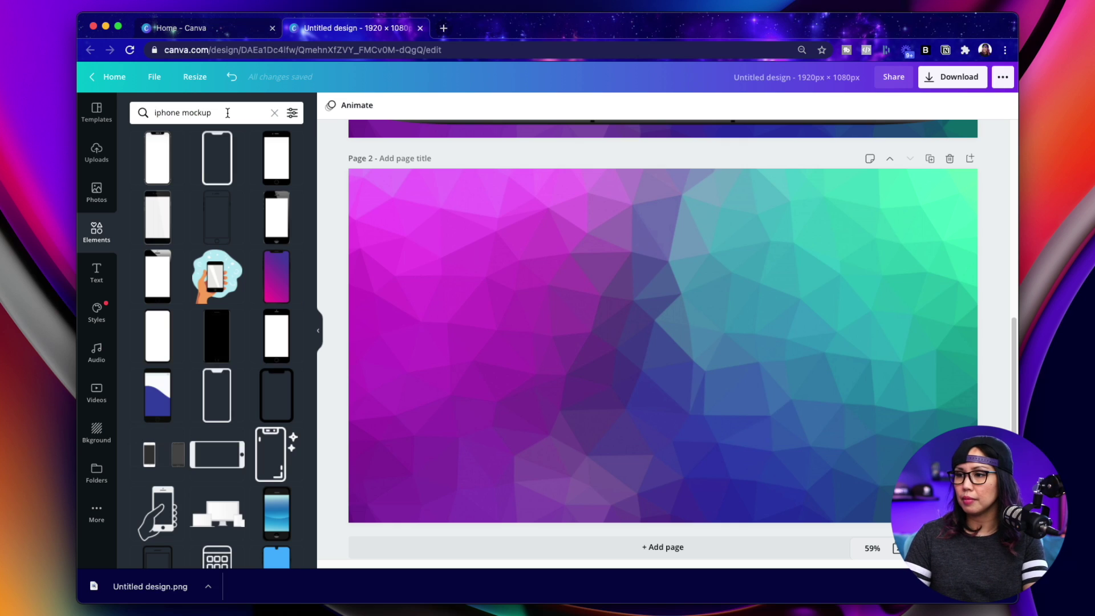
left_click(175, 161)
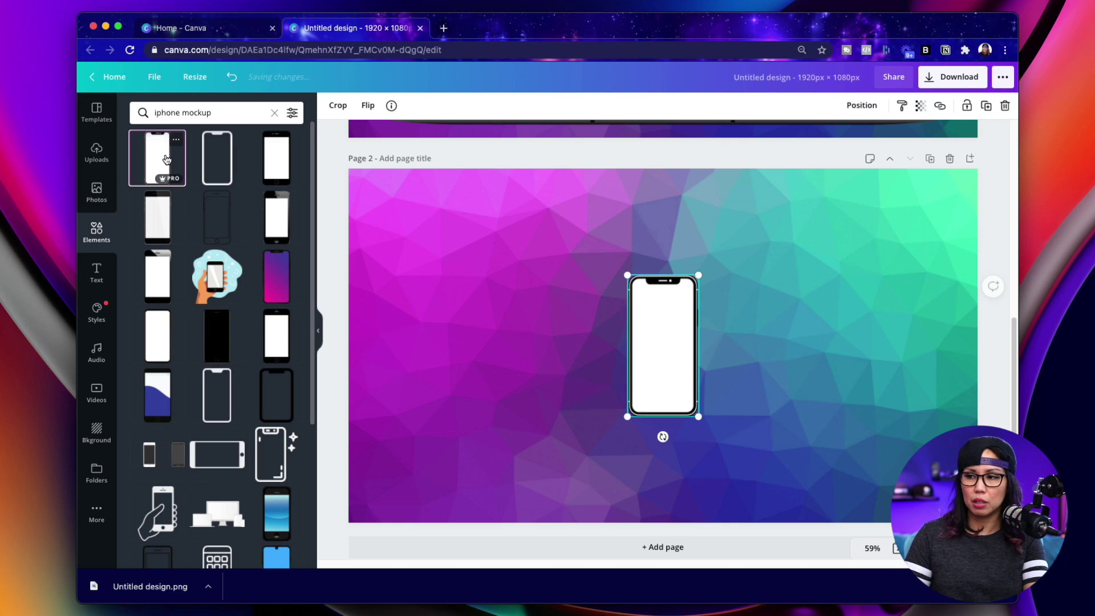
left_click_drag(646, 336, 589, 245)
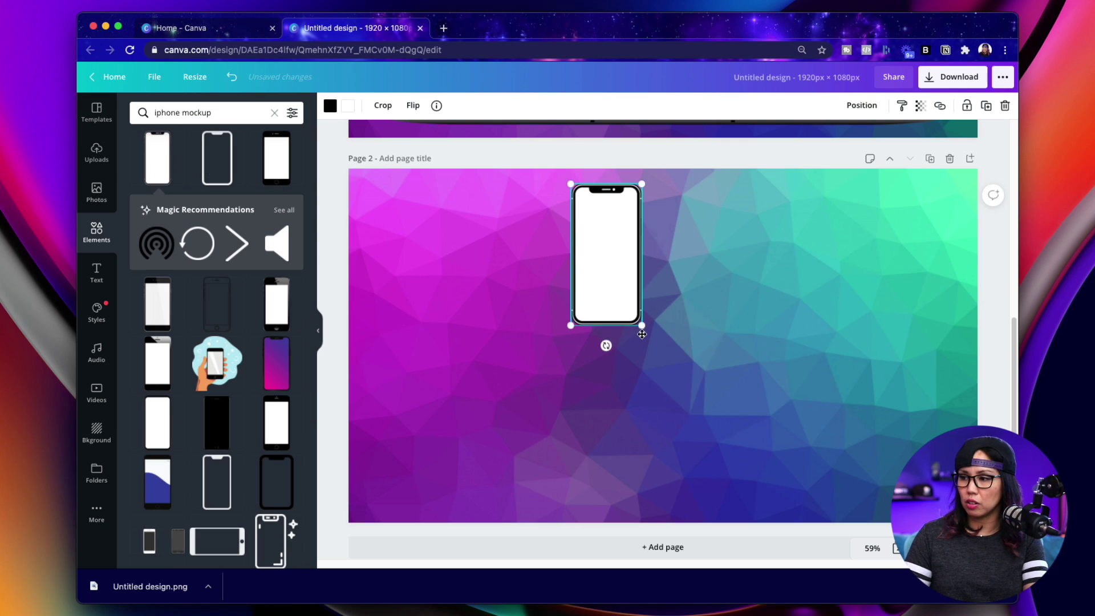
left_click_drag(642, 326, 799, 487)
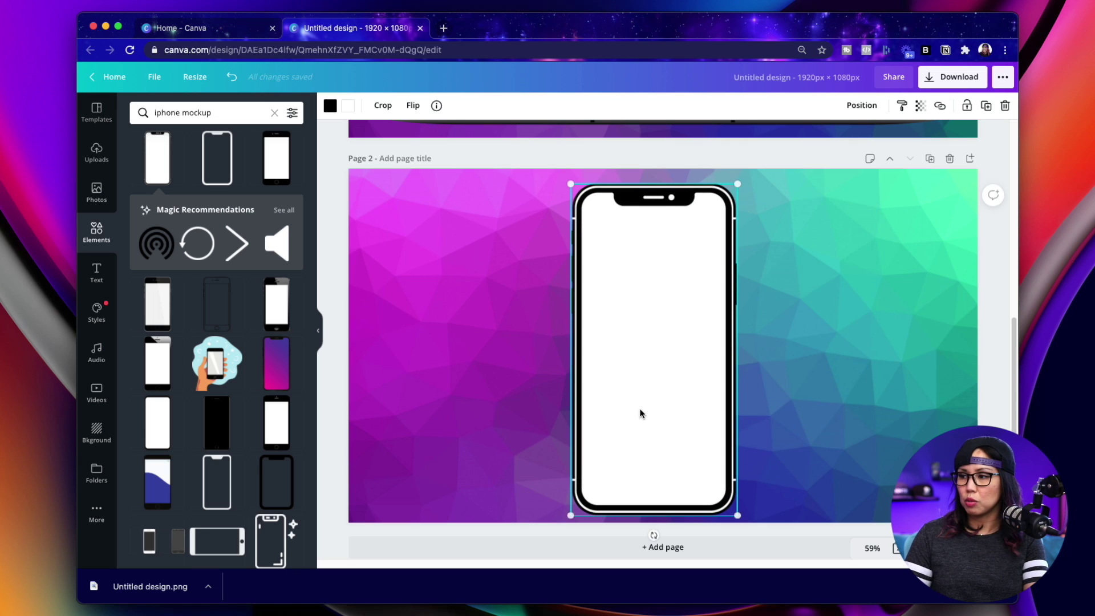
left_click_drag(639, 407, 648, 403)
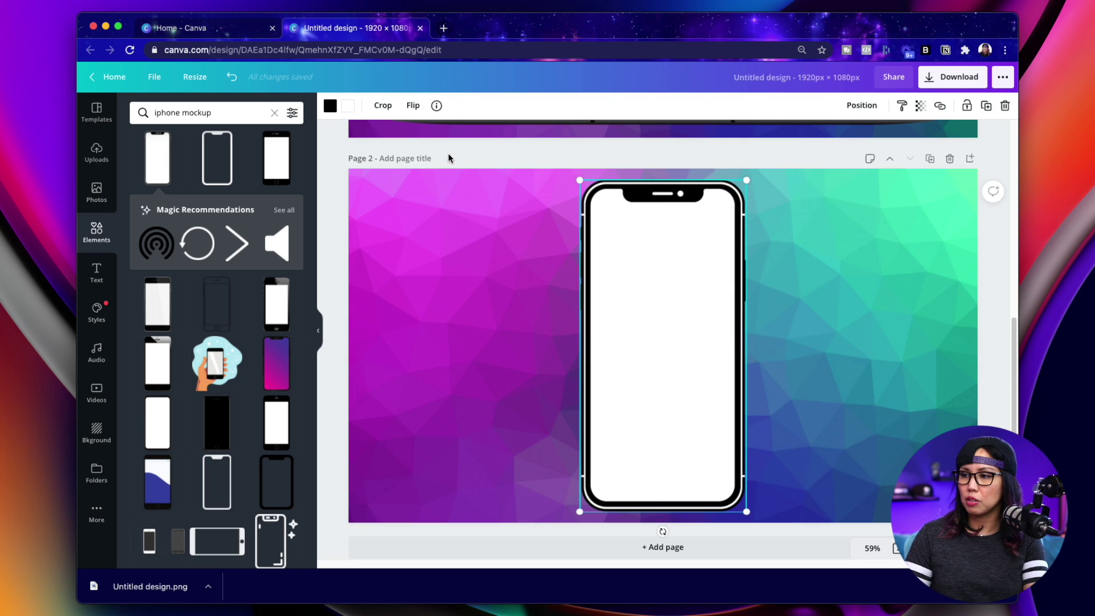
left_click(471, 155)
- Download only Page 2 as a PNG, Untitled design (1).png
left_click(967, 78)
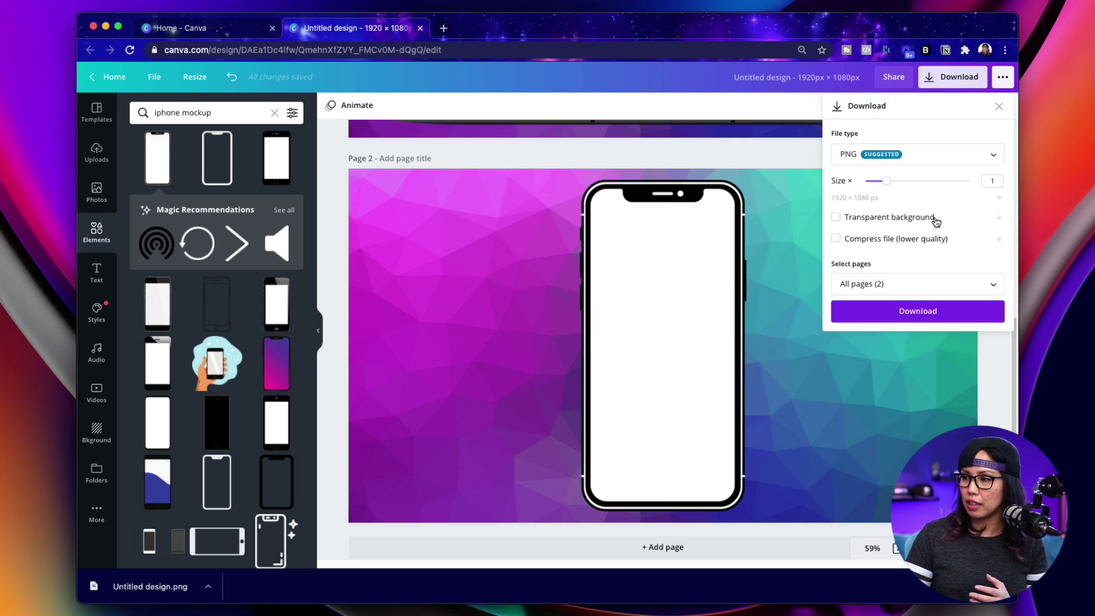
left_click(877, 284)
left_click(881, 378)
left_click(879, 425)
left_click(886, 312)
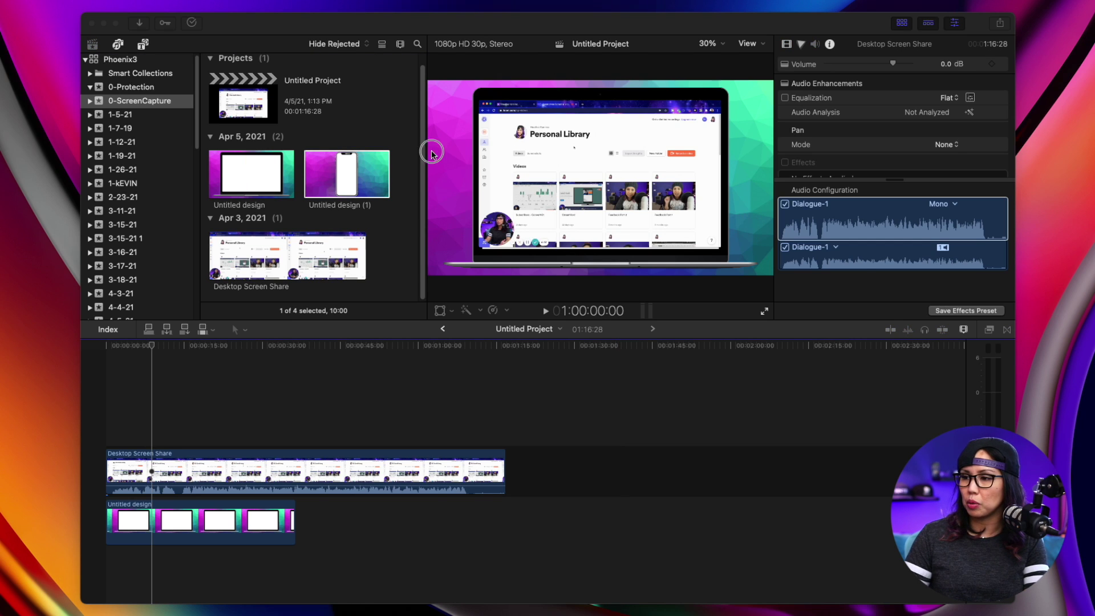
- Import Phone Recording, place it after Desktop Screen Share, and mute its volume
left_click(359, 212)
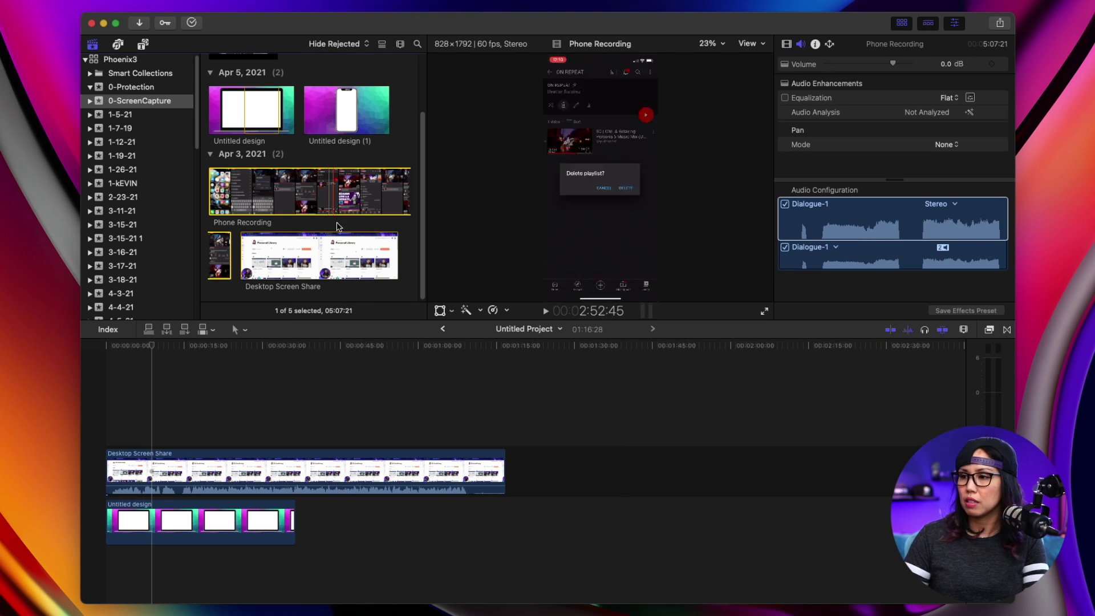
left_click_drag(342, 194, 549, 500)
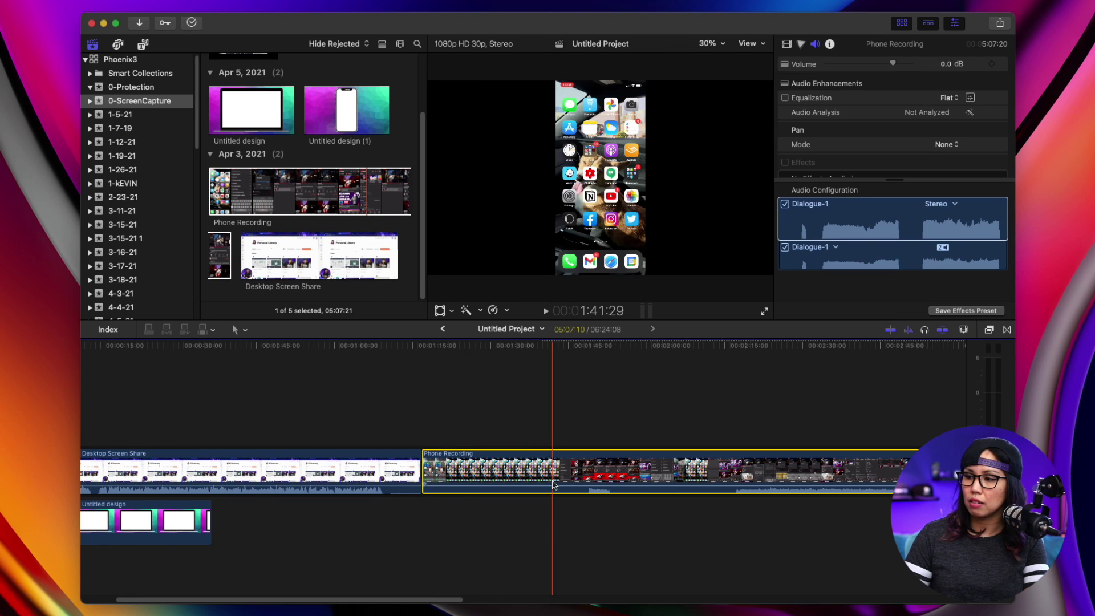
left_click_drag(552, 479, 557, 533)
scroll(552, 513, "right", 5)
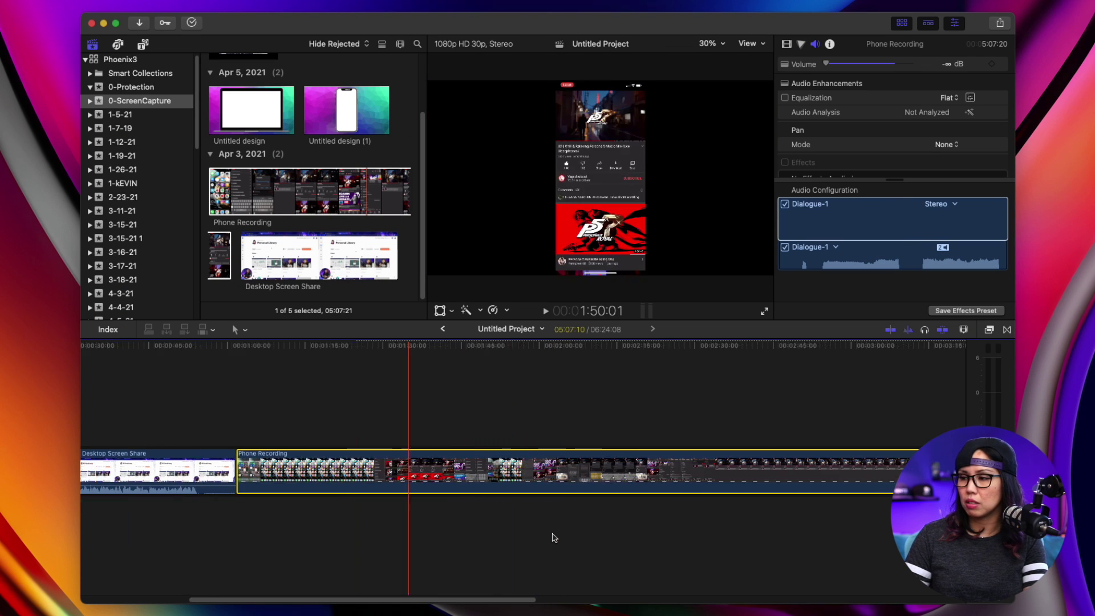
scroll(552, 537, "right", 10)
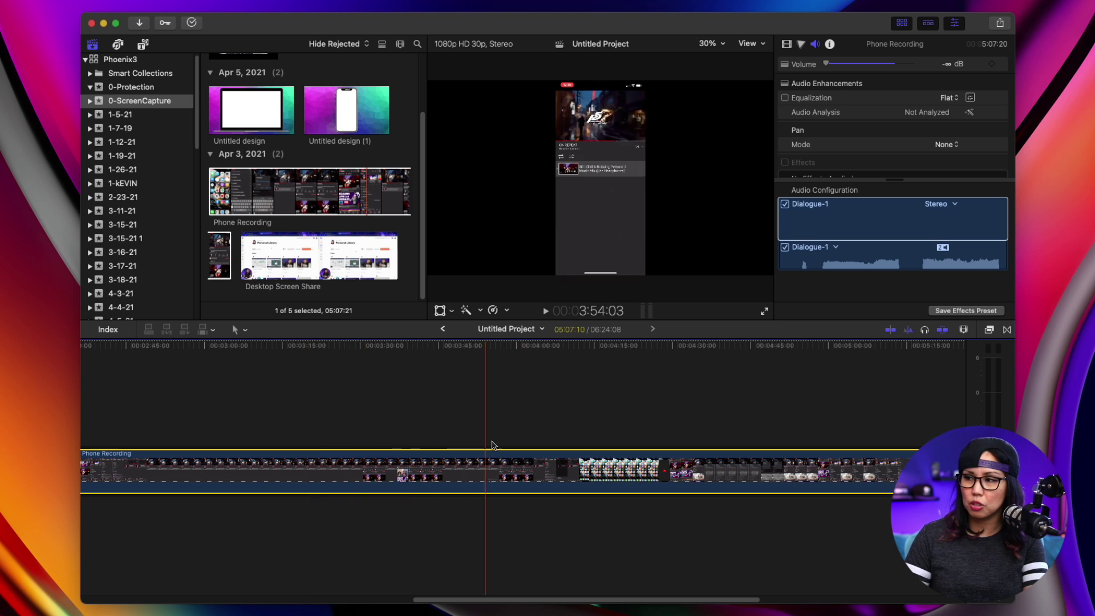
- Connect the Untitled design (1) iPhone image below the Phone Recording clip
left_click(362, 194)
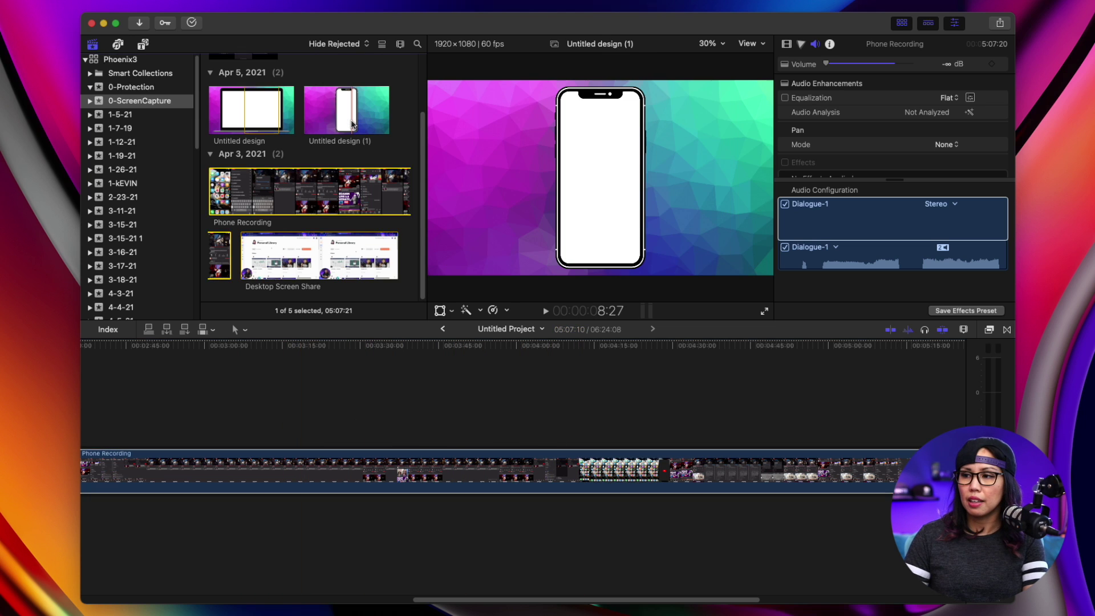
left_click(352, 122)
left_click_drag(350, 108, 489, 522)
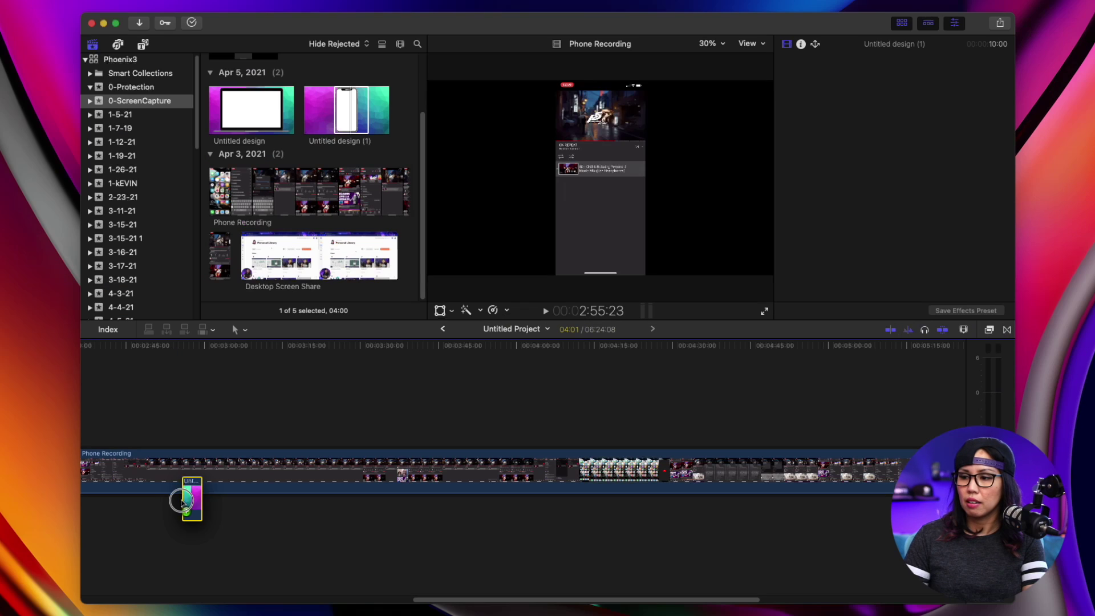
- Scale the Phone Recording to about 87% so it fits the iPhone mockup's screen
left_click(223, 486)
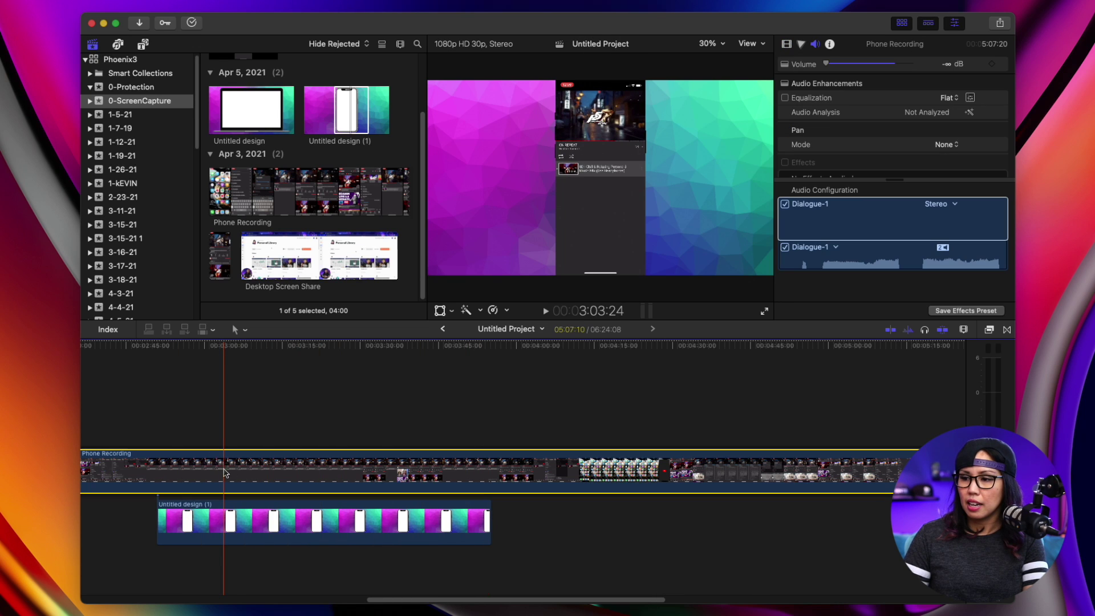
left_click(440, 310)
left_click(274, 423)
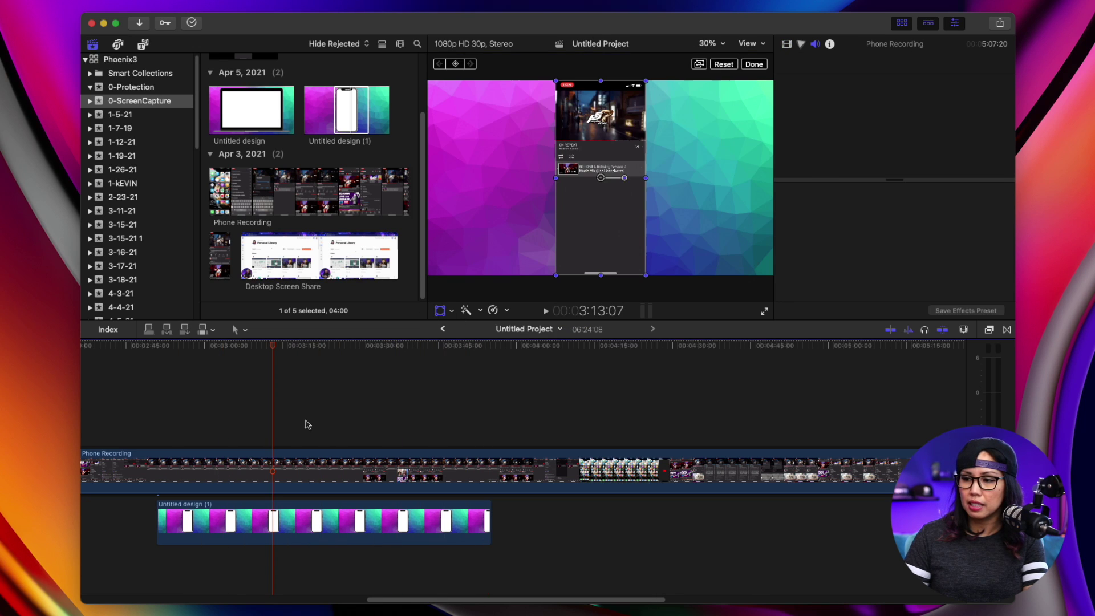
left_click_drag(556, 279, 565, 259)
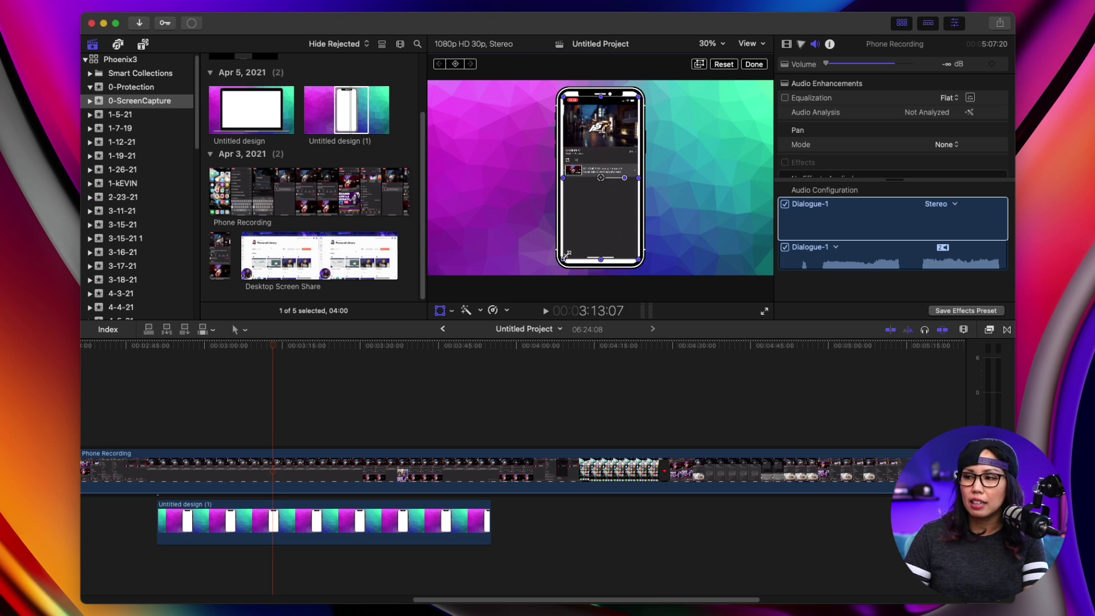
left_click_drag(567, 254, 565, 256)
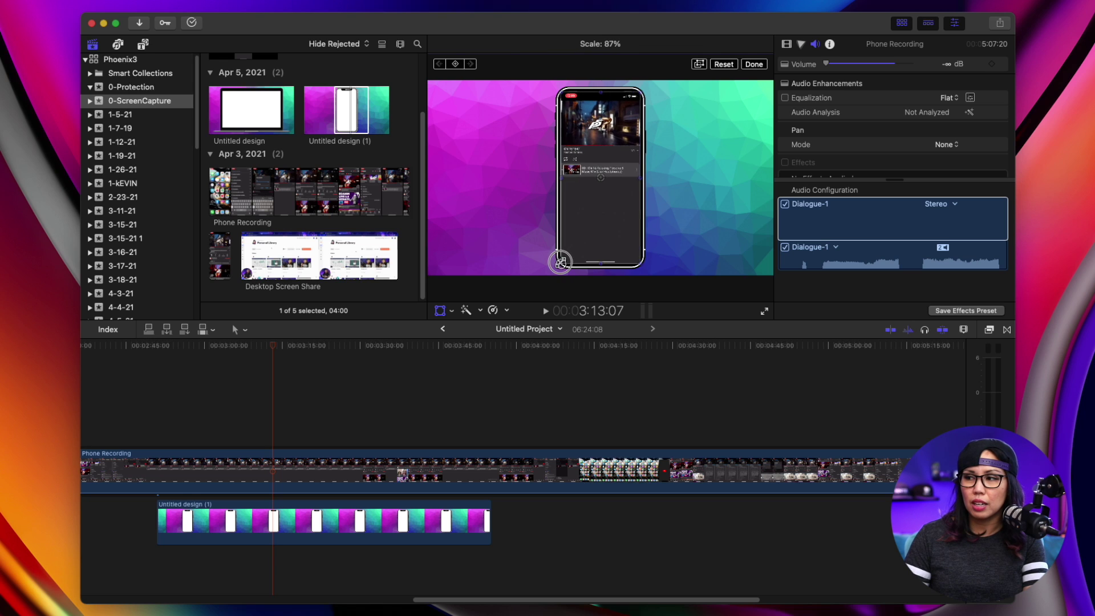
left_click_drag(561, 262, 561, 262)
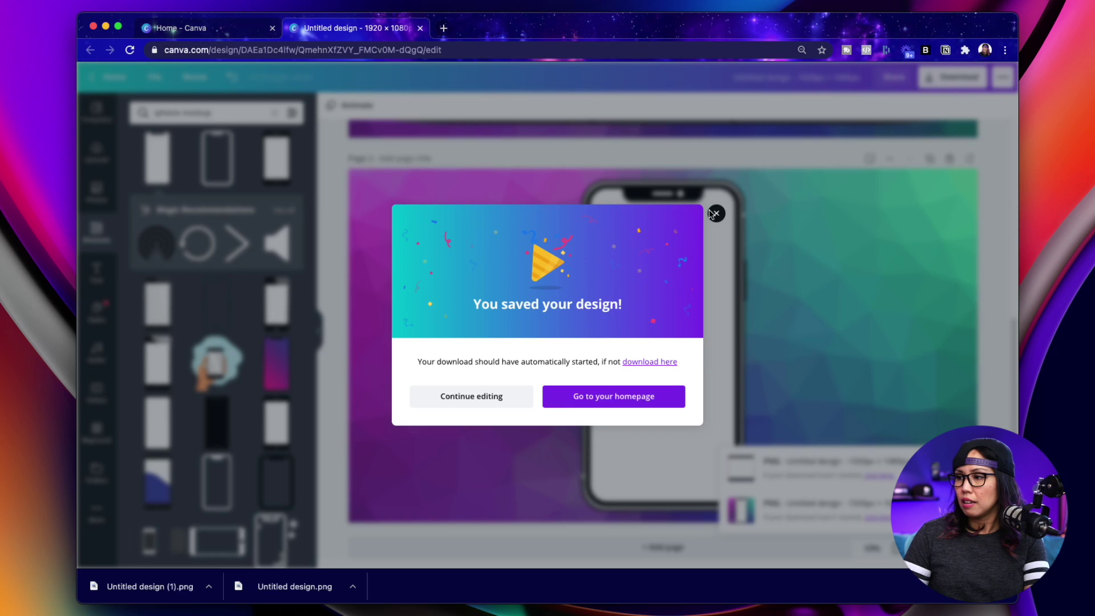
- Add a transparent-screen iPhone mockup to Page 2, move it left and enlarge it
left_click(716, 213)
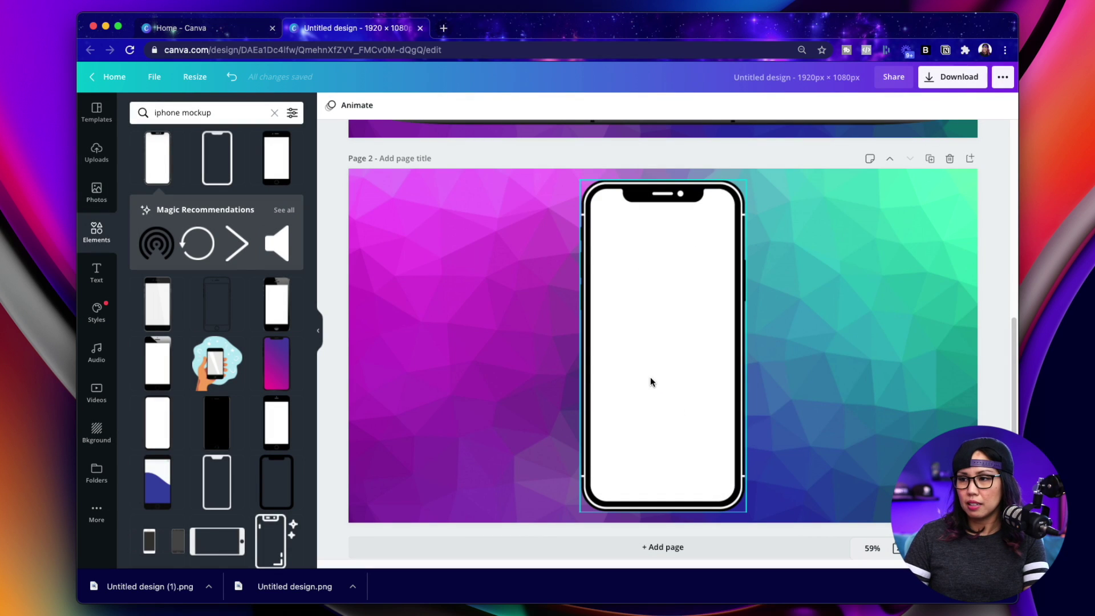
left_click(666, 338)
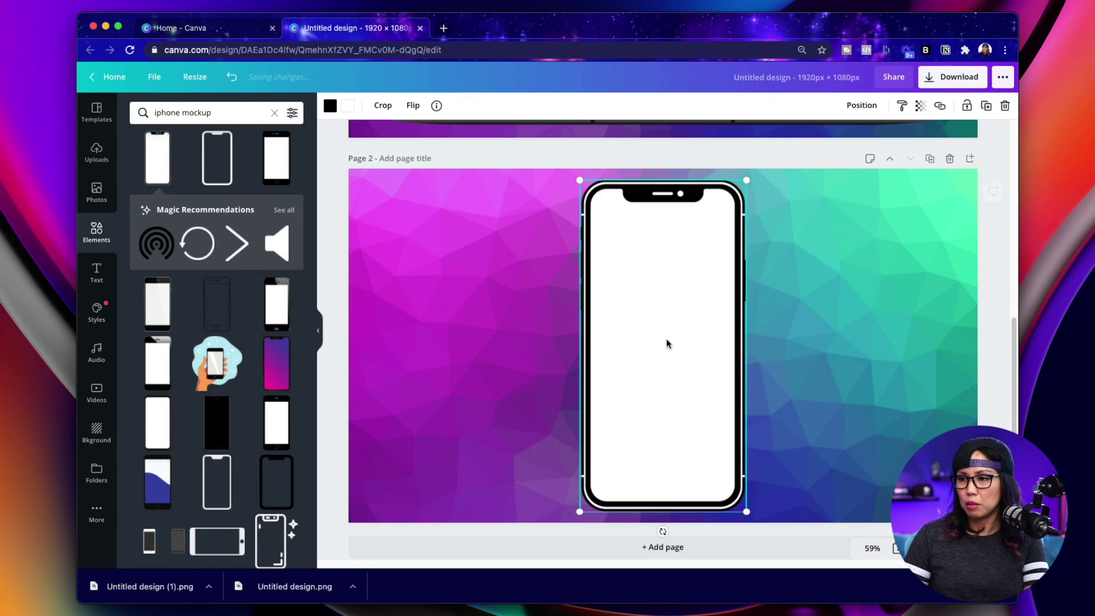
left_click(224, 169)
left_click_drag(660, 313, 443, 251)
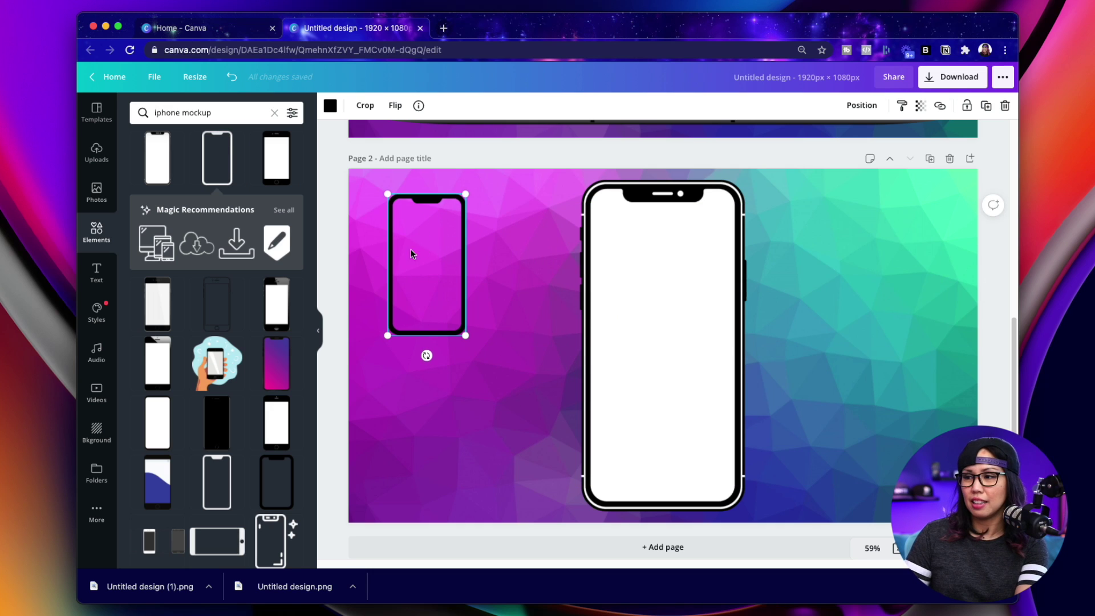
left_click_drag(471, 337, 525, 435)
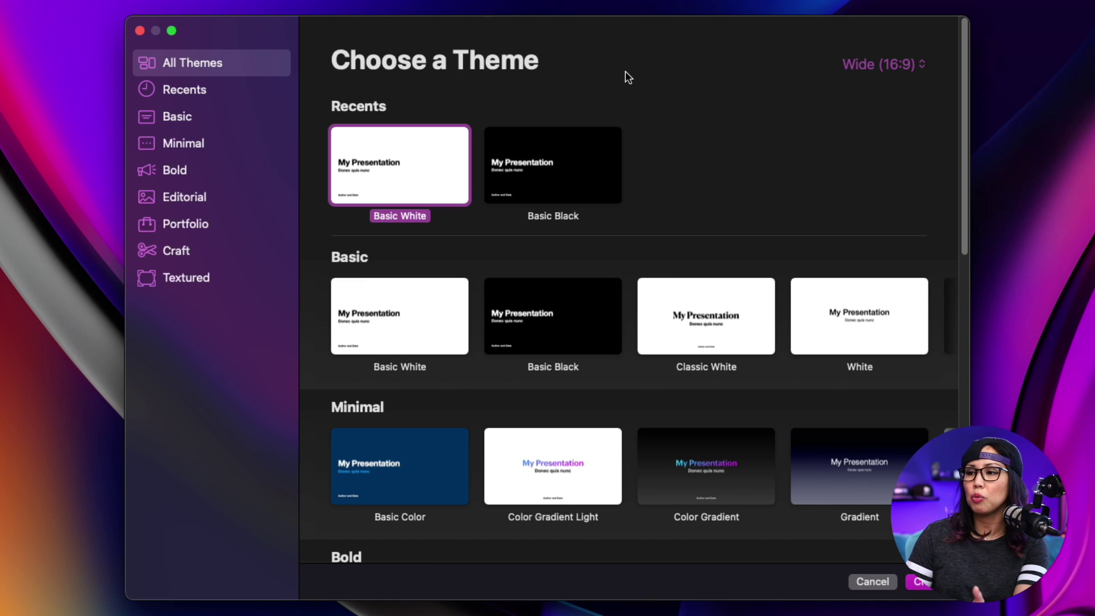
- Create a new widescreen 16:9 Keynote presentation using the Basic White theme
left_click(919, 65)
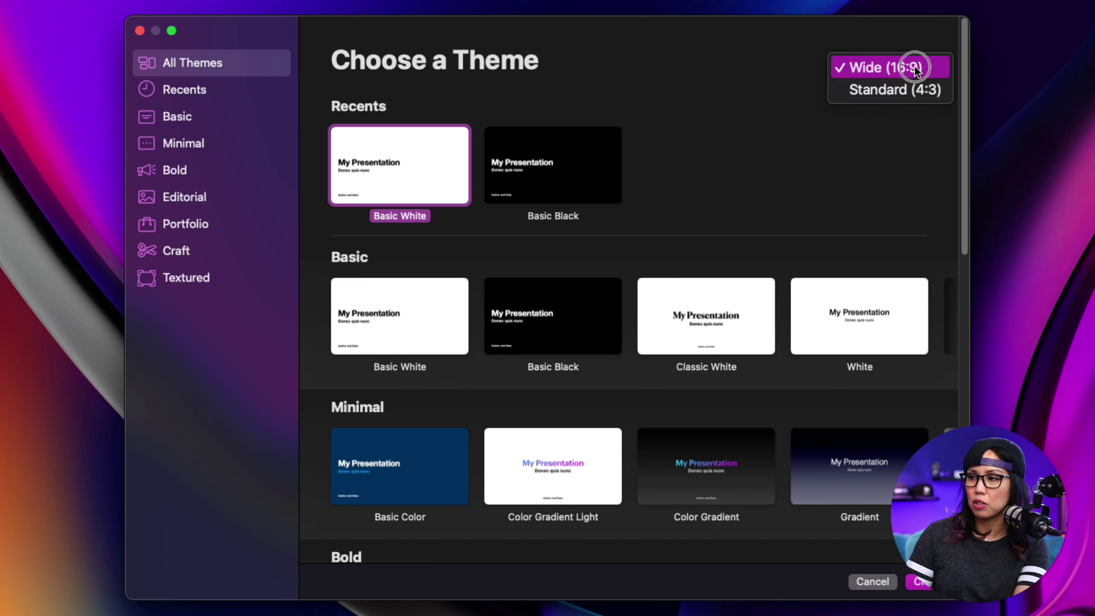
left_click(889, 67)
left_click(388, 317)
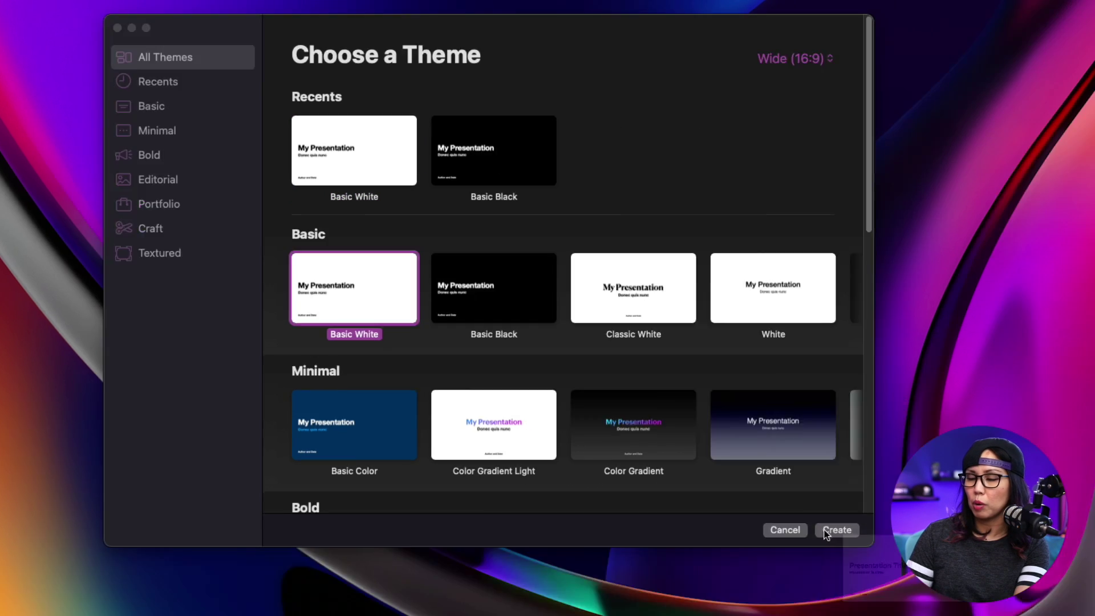
left_click(826, 531)
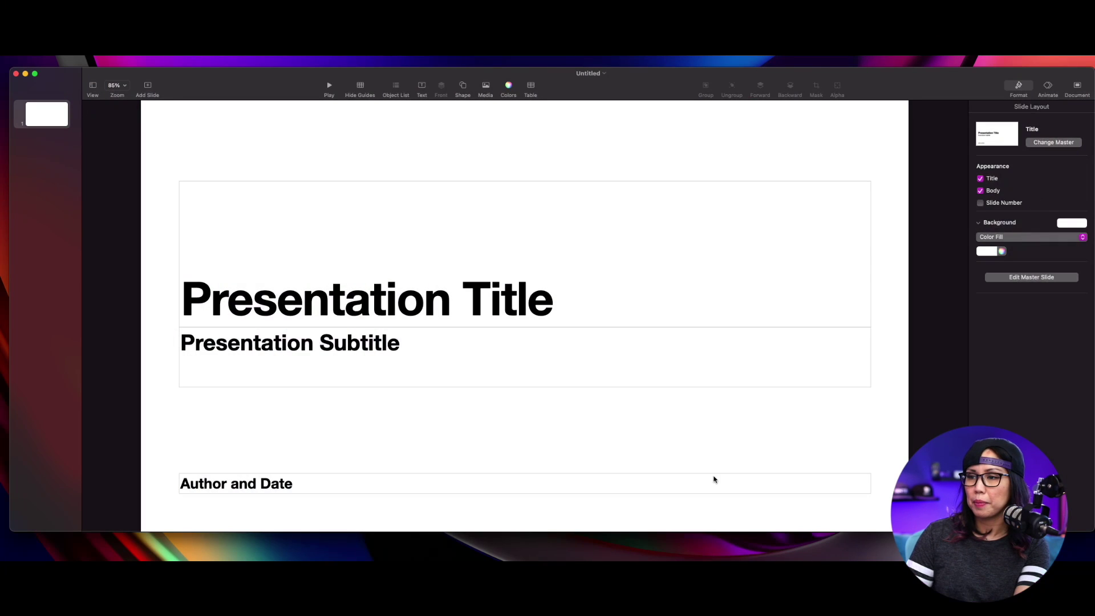
- Delete the slide's placeholder text boxes and set the slide background to No Fill
left_click_drag(222, 146, 421, 510)
key("Delete")
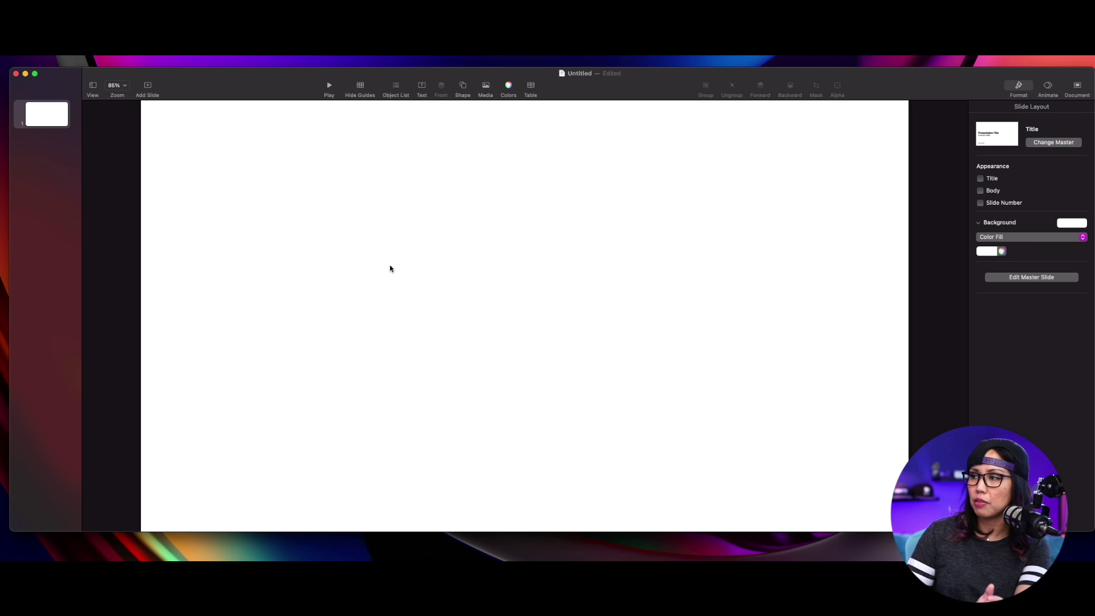
left_click(1021, 85)
left_click(1021, 85)
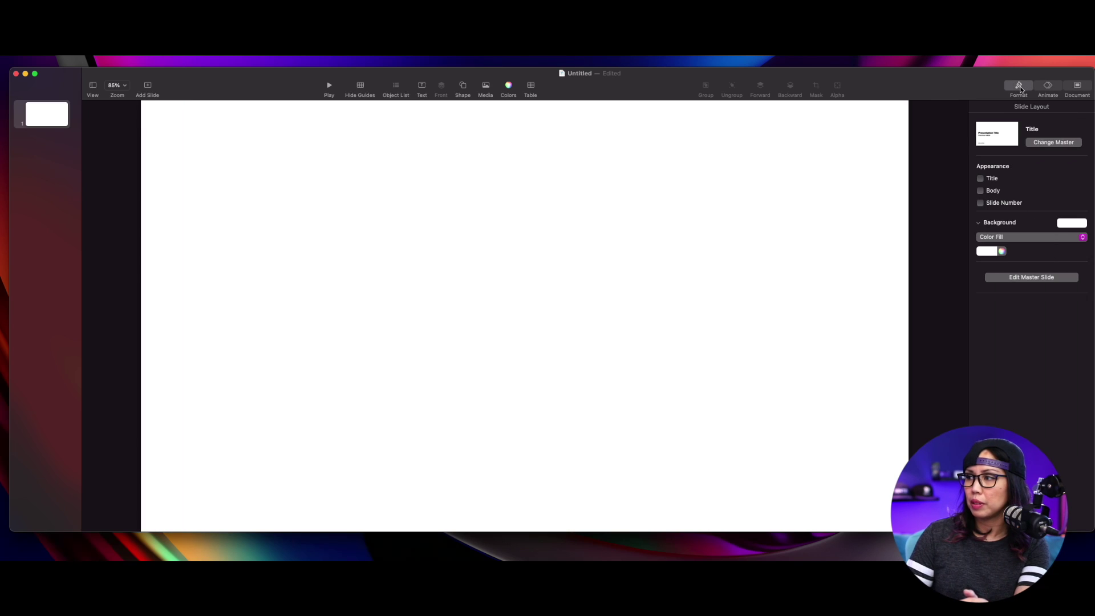
left_click(1004, 237)
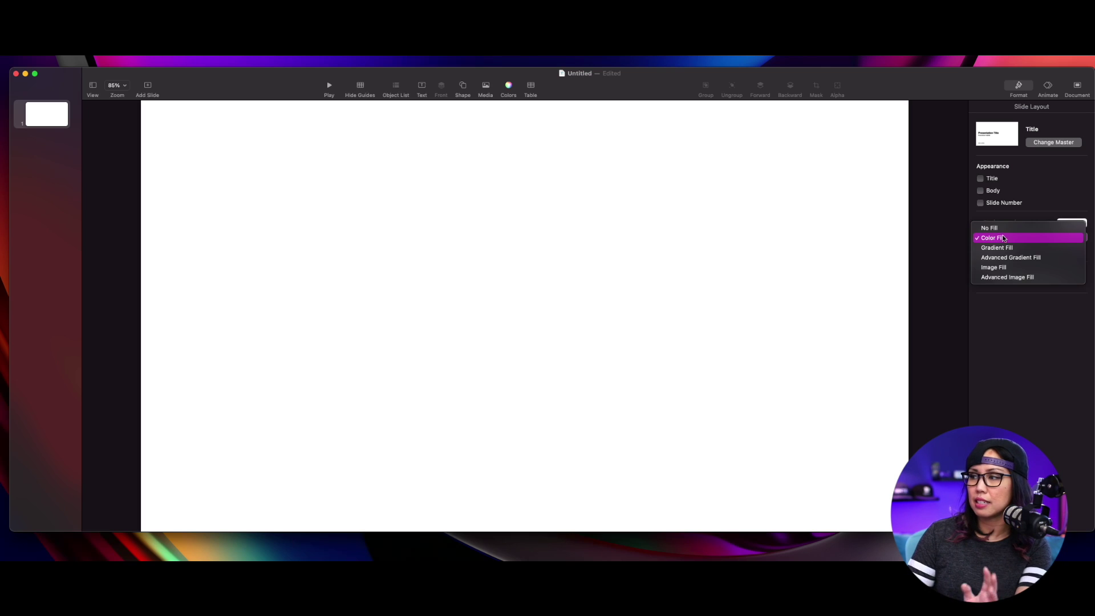
left_click(1000, 225)
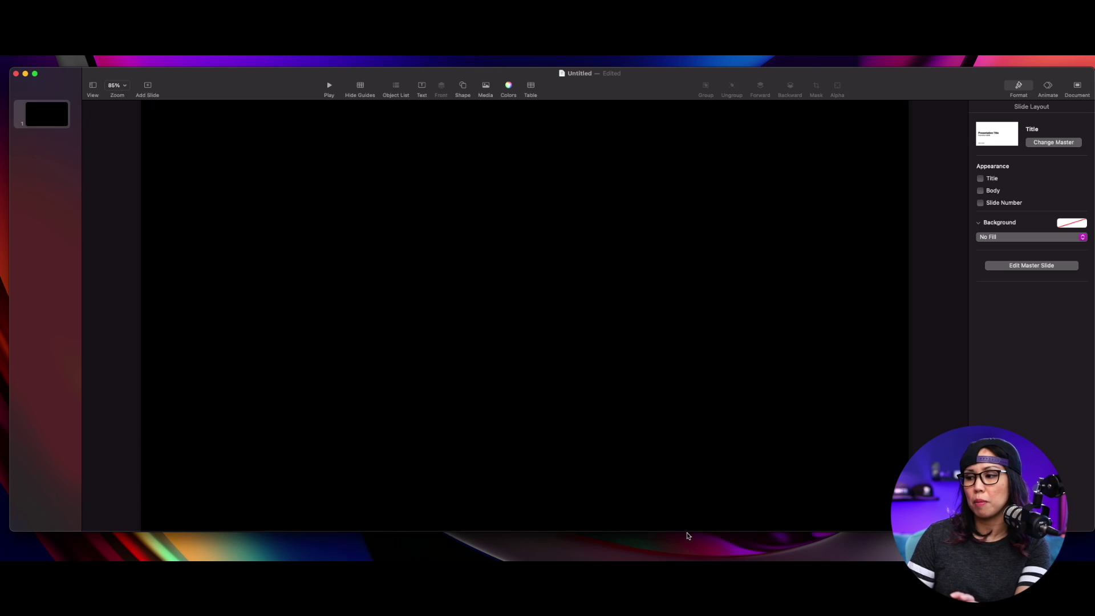
- Place the gradient phone mockup on the slide and Instant Alpha its white screen away
left_click_drag(687, 519, 457, 252)
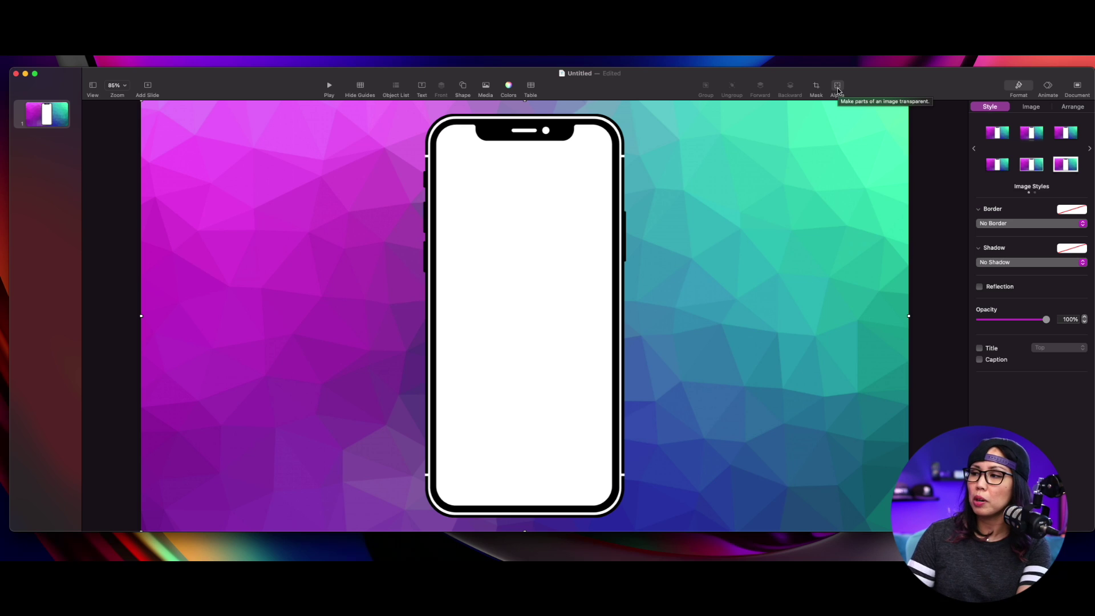
left_click(58, 58)
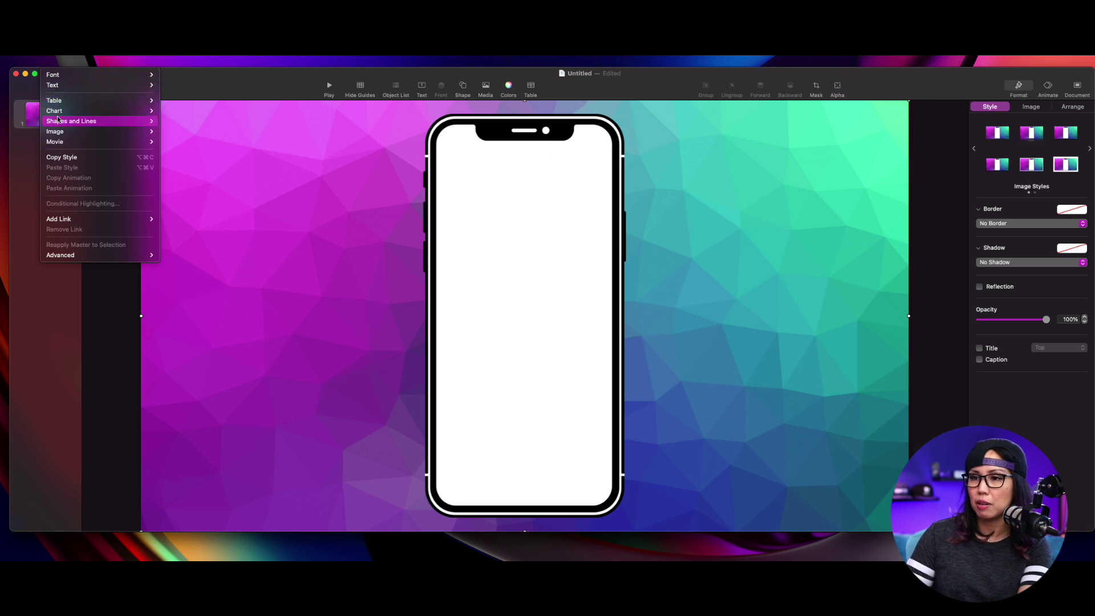
mouse_move(58, 133)
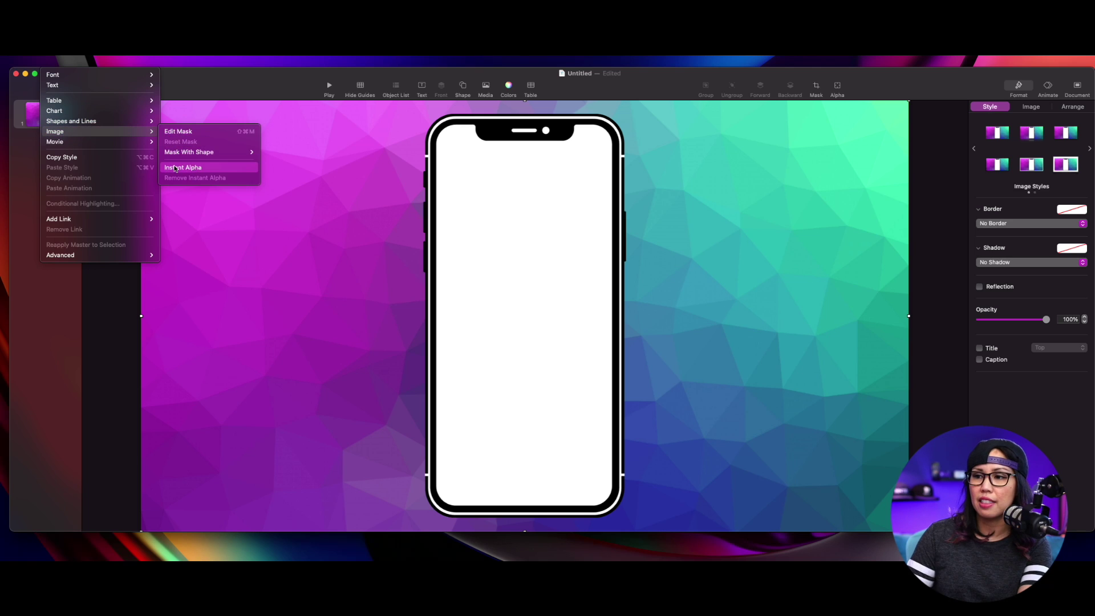
left_click(175, 168)
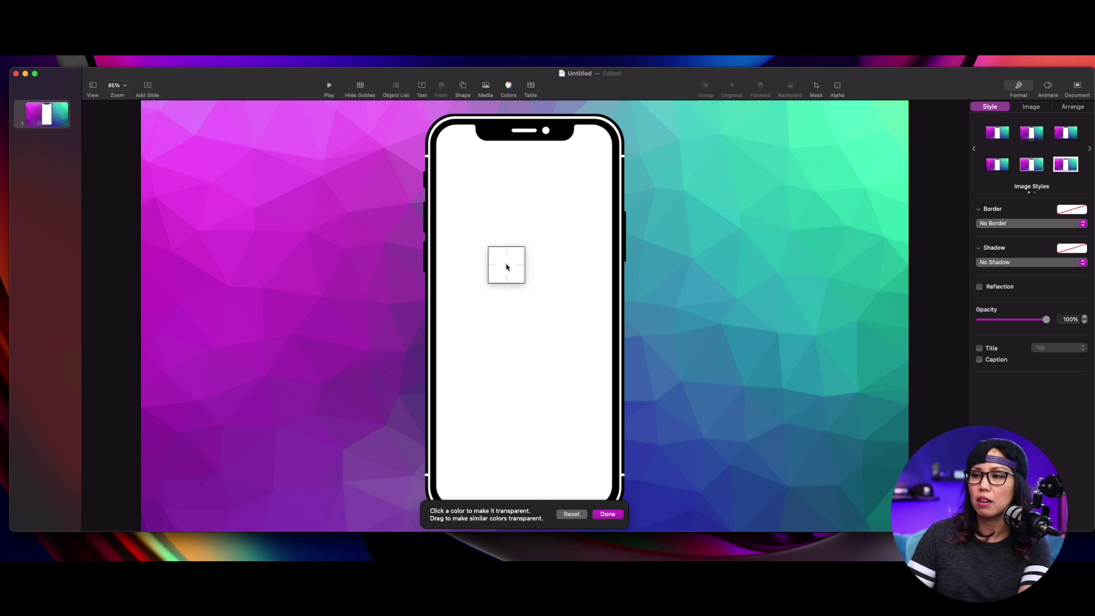
left_click(506, 264)
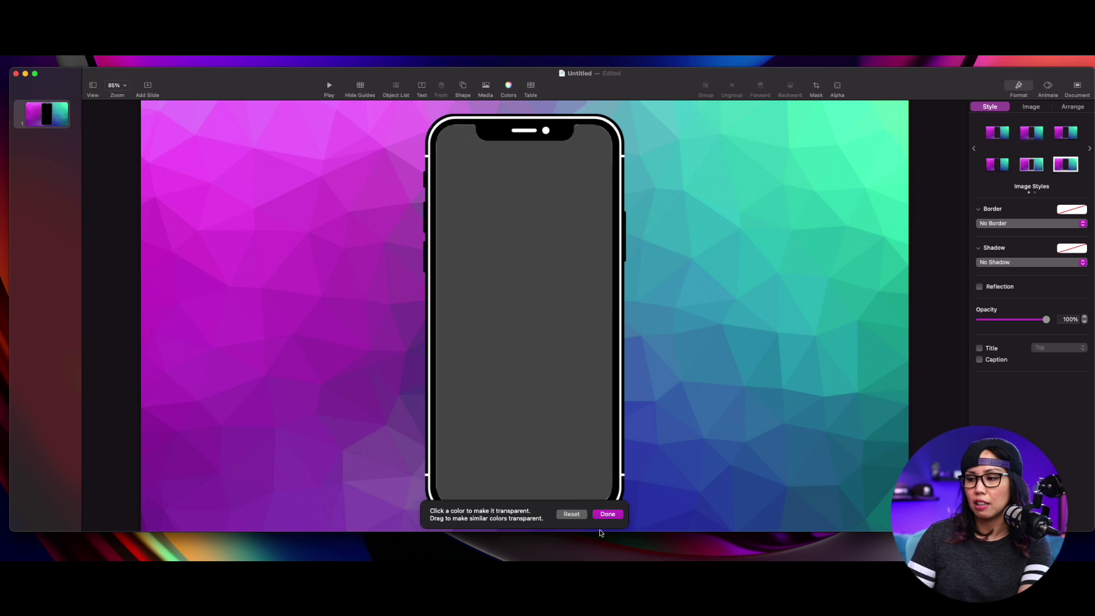
left_click(608, 514)
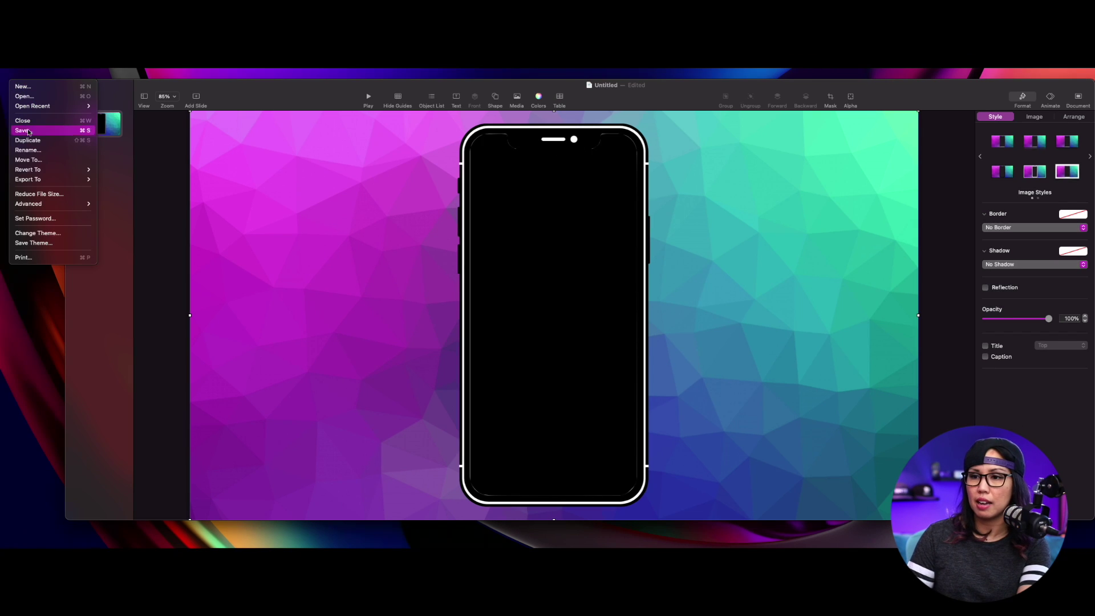
mouse_move(34, 180)
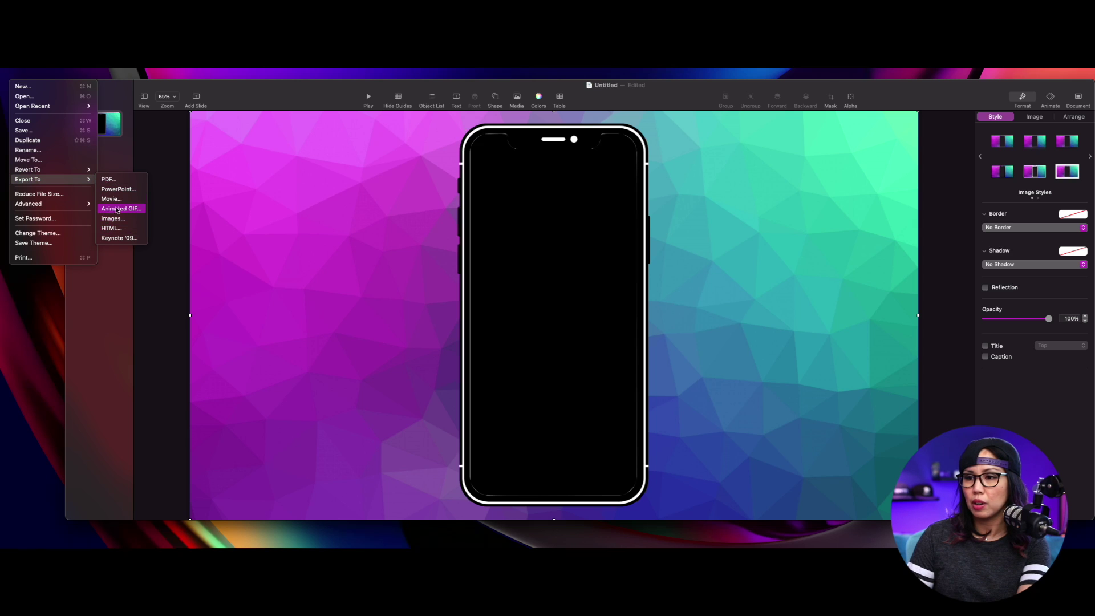
- Export the slide as a transparent-background PNG image saved to the Desktop
left_click(118, 218)
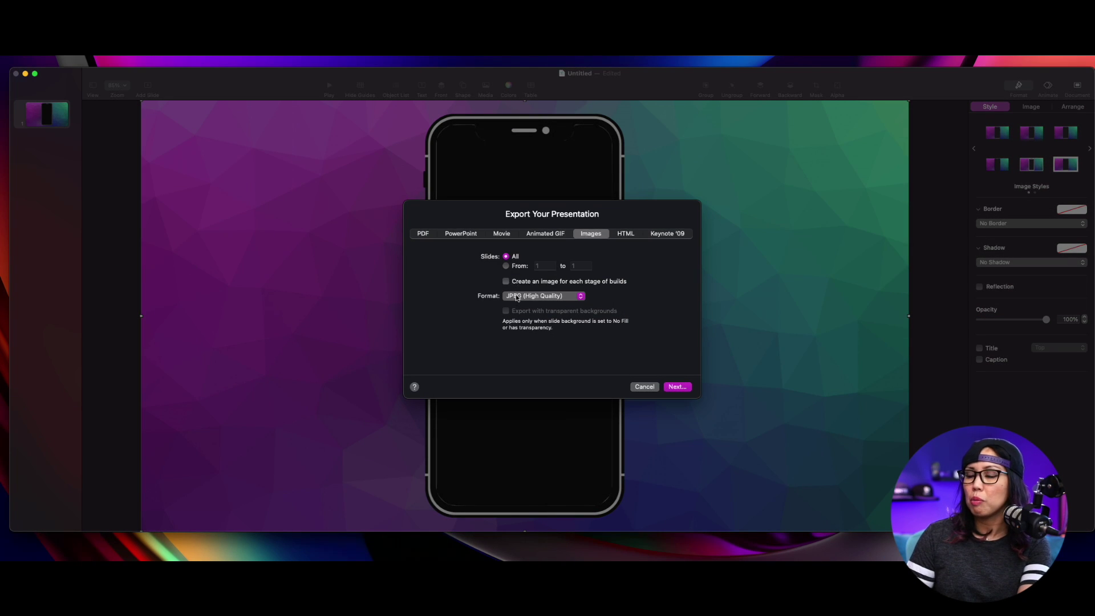
left_click(517, 297)
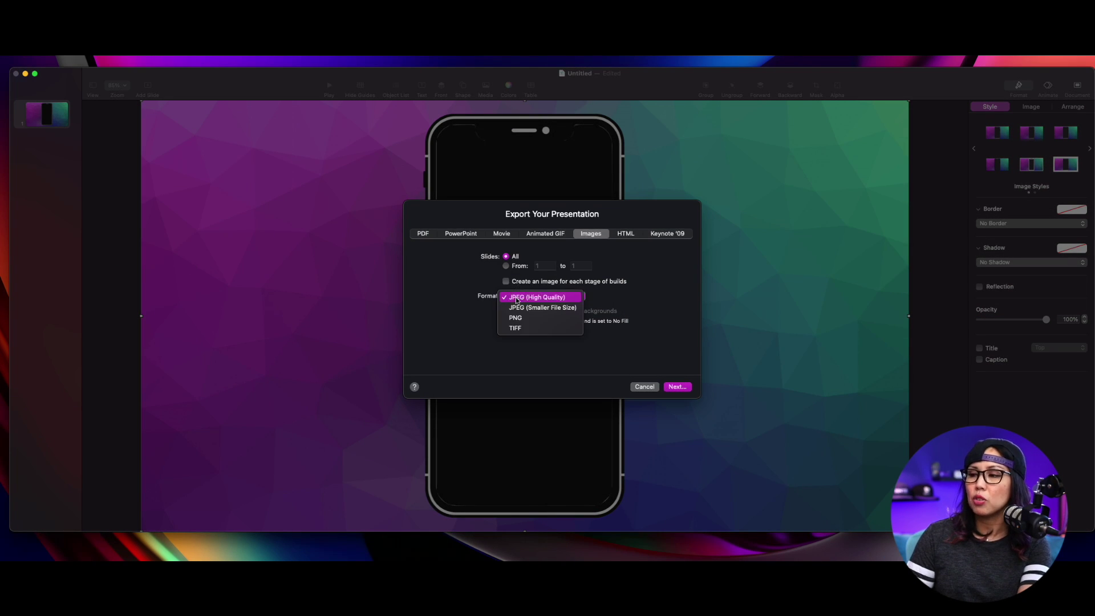
left_click(521, 320)
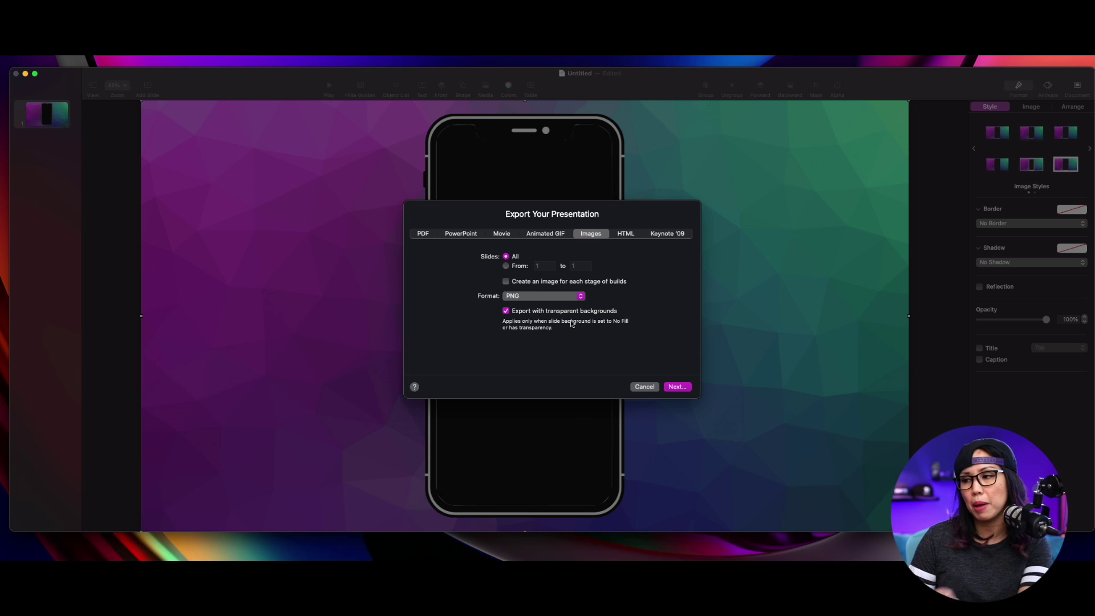
left_click(671, 385)
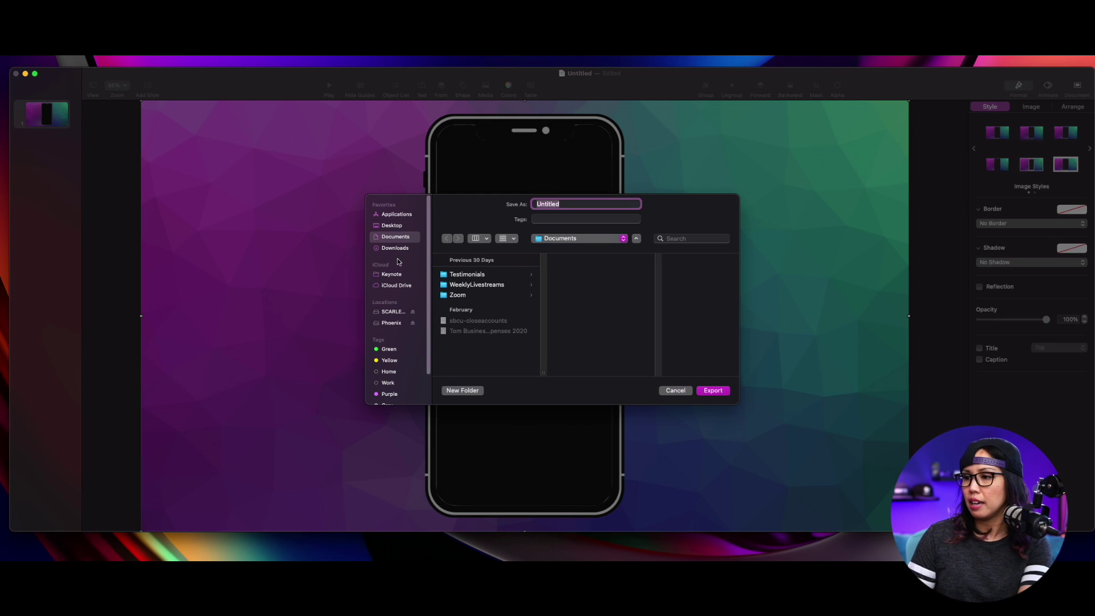
left_click(392, 226)
left_click(720, 394)
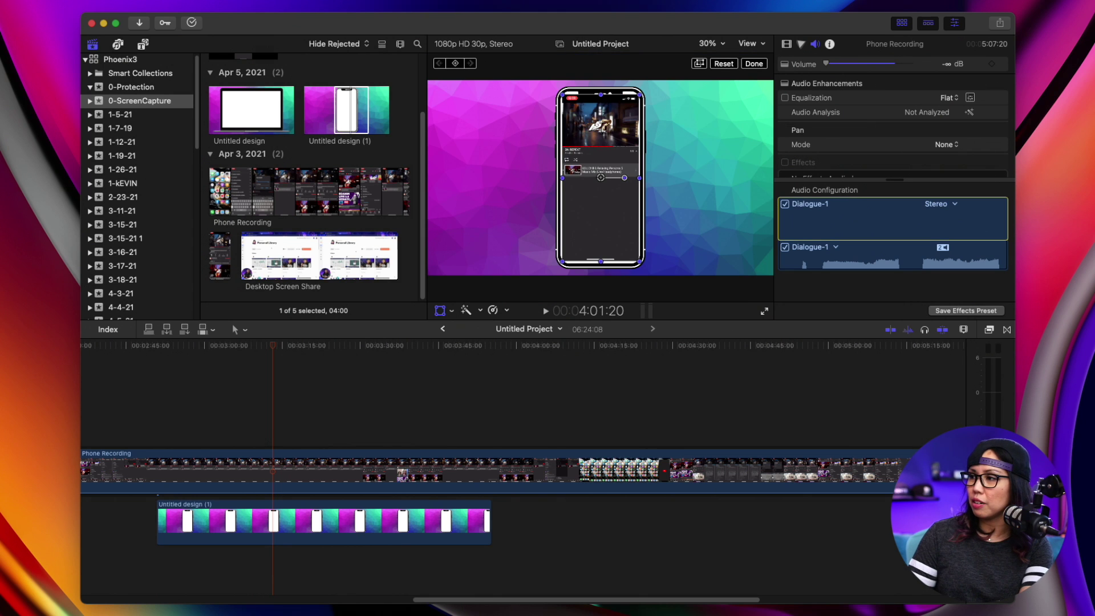
- Import the exported PNG into the Final Cut Pro browser and select the Untitled.001 clip
left_click_drag(529, 138, 337, 80)
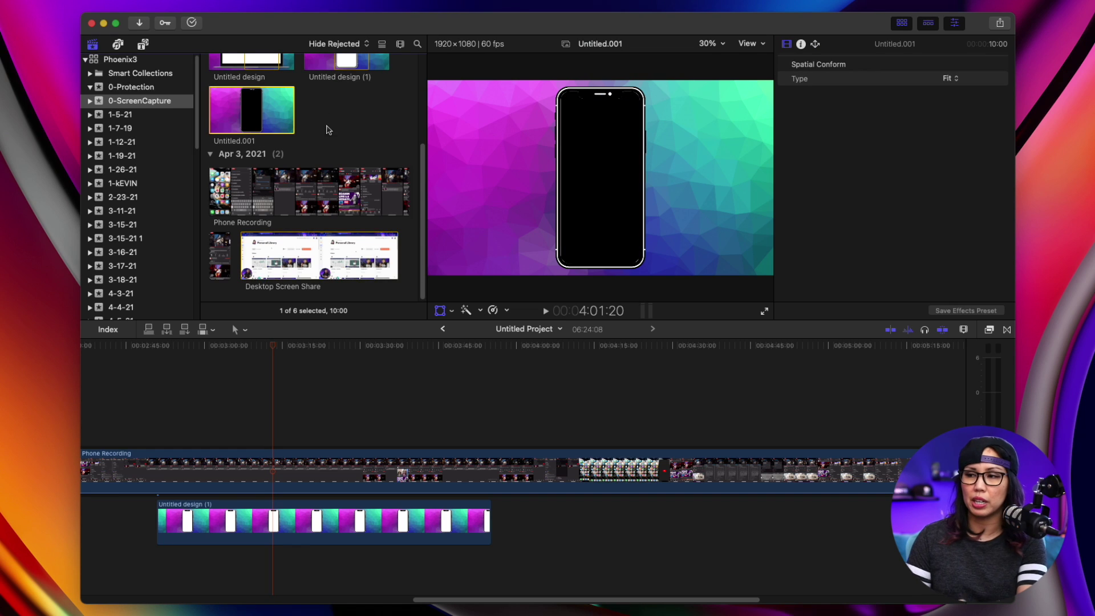
scroll(328, 130, "up", 1)
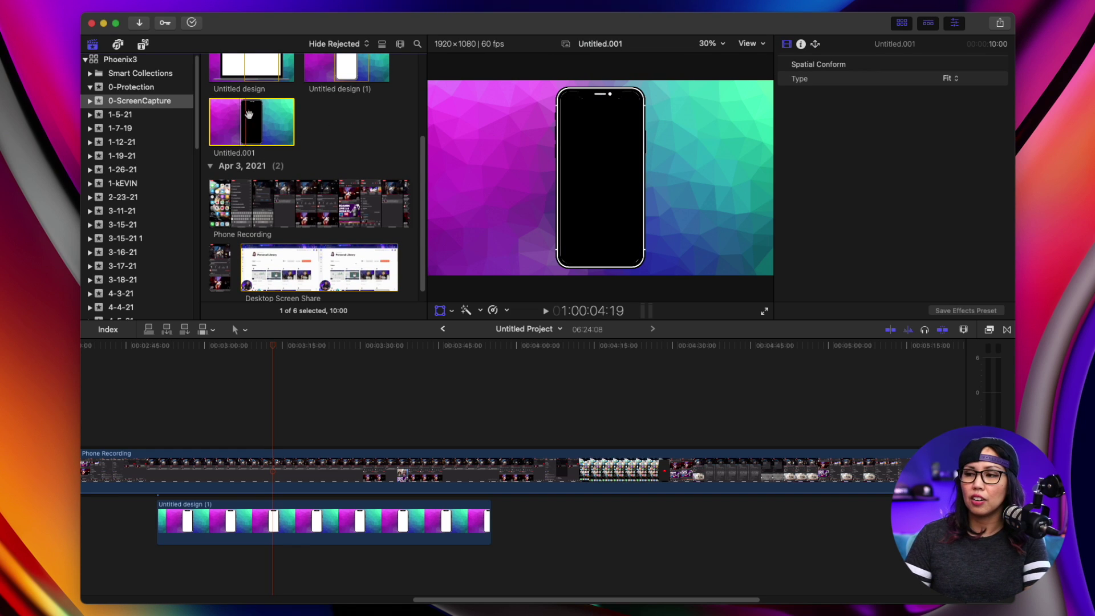
left_click(358, 70)
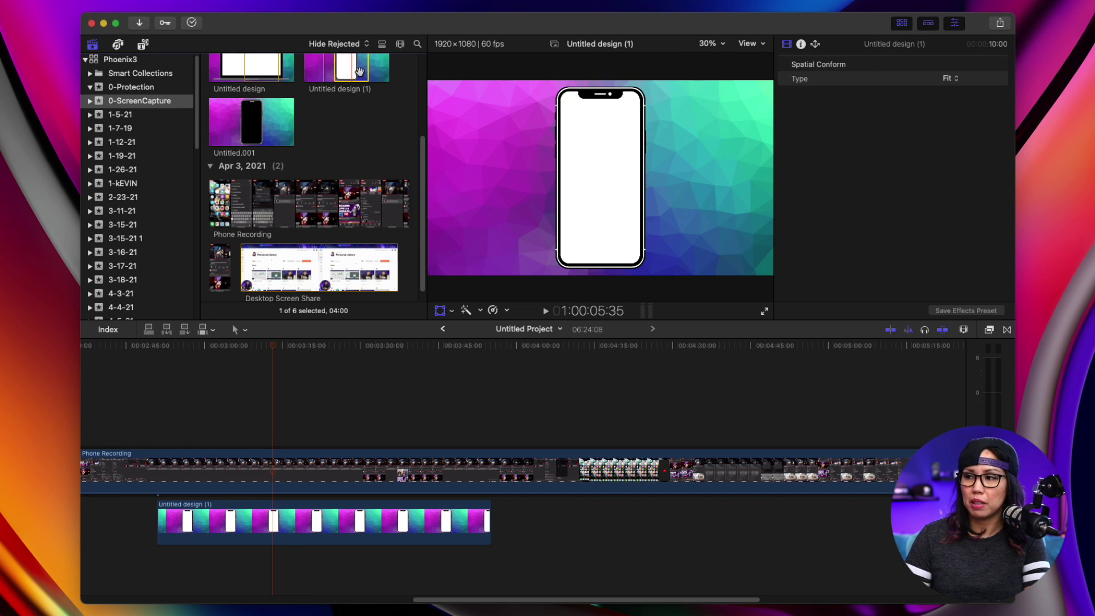
left_click(251, 121)
scroll(343, 399, "right", 5)
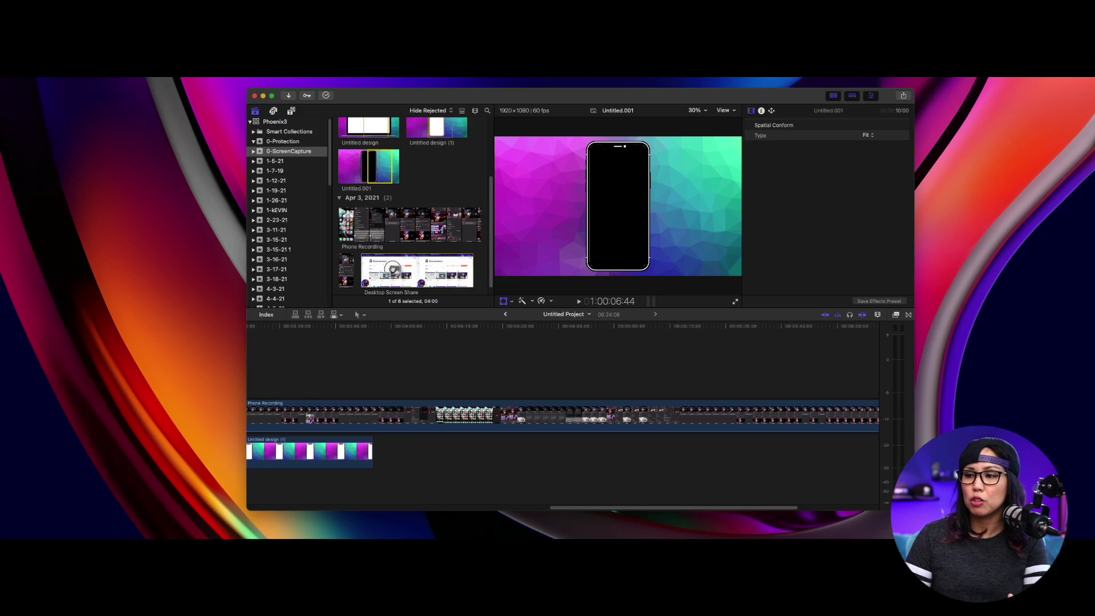
- Add Untitled.001 to the timeline, lengthen it, and move it above the Phone Recording
left_click_drag(398, 302, 447, 452)
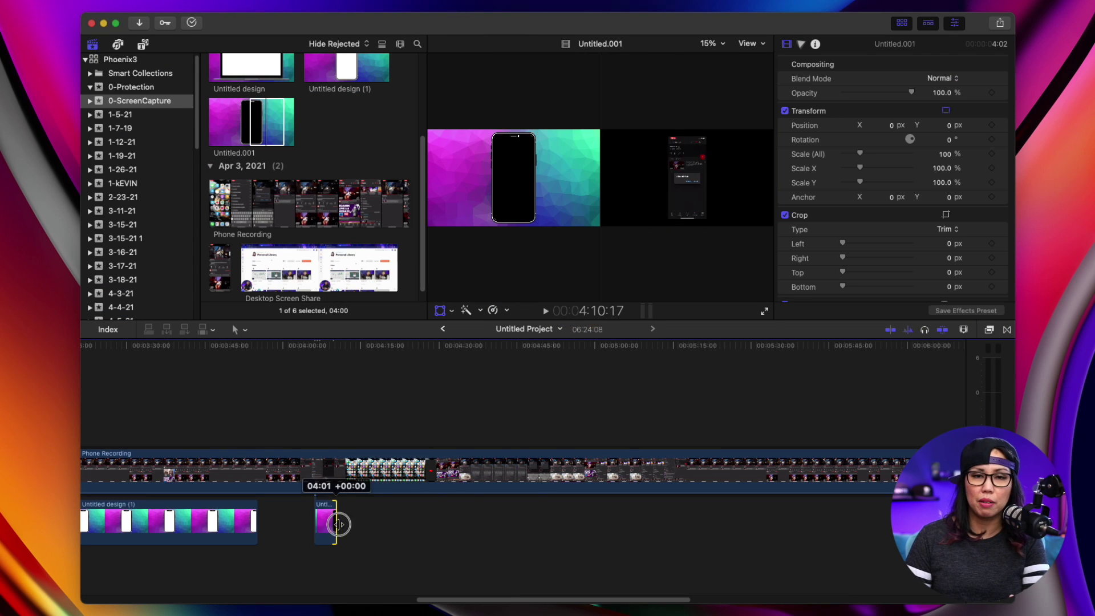
left_click_drag(361, 523, 502, 523)
key("shift+t")
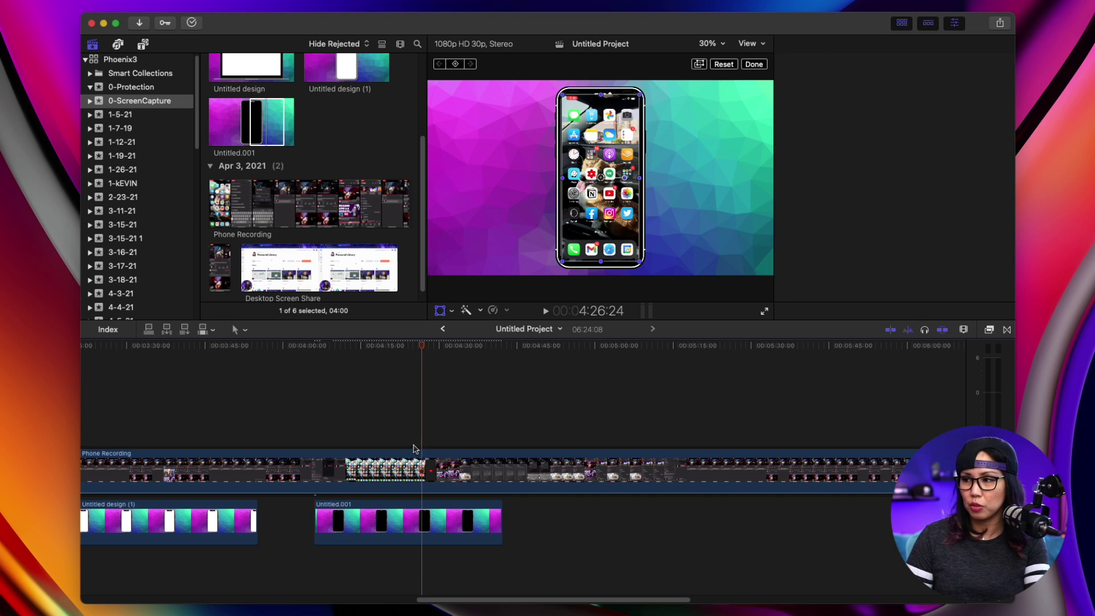
left_click(378, 521)
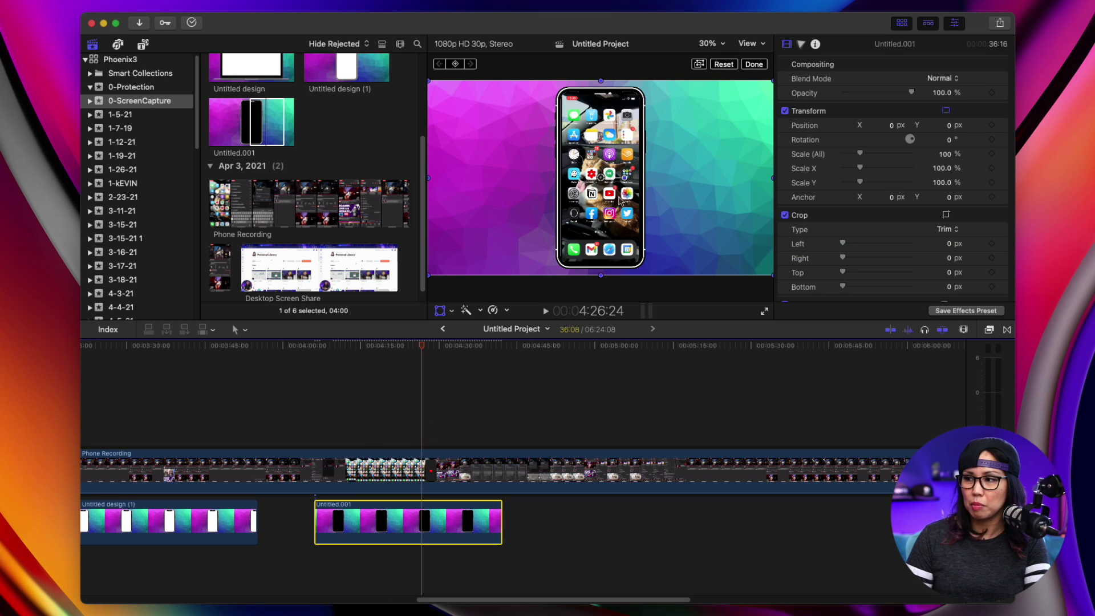
left_click_drag(553, 270, 561, 254)
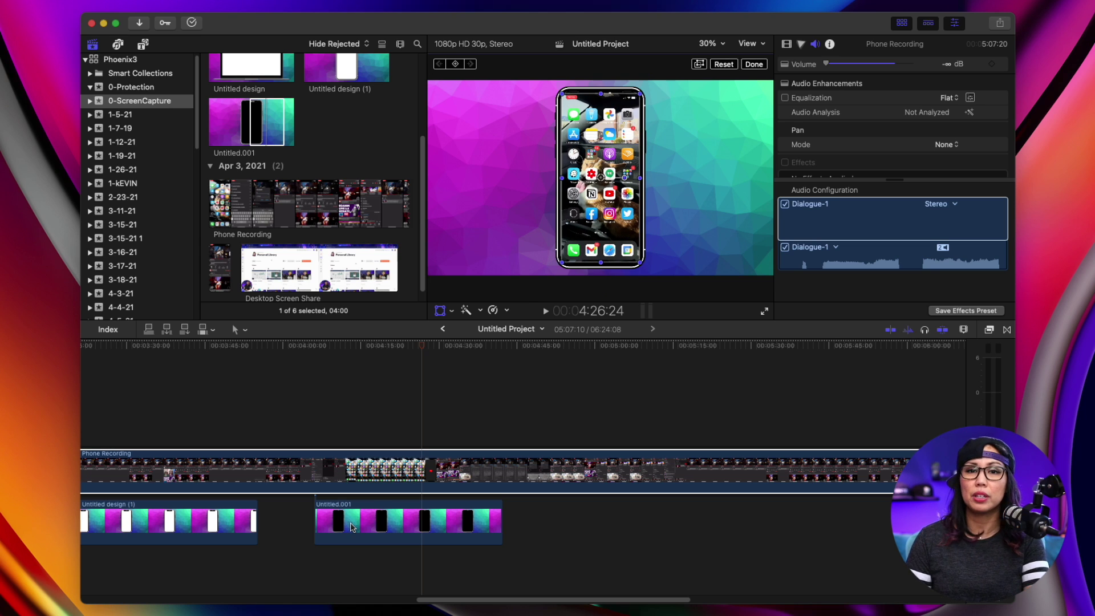
left_click_drag(354, 528, 339, 409)
- Scale the Phone Recording to about 87% inside the mockup's screen, then play back the result
left_click(351, 411)
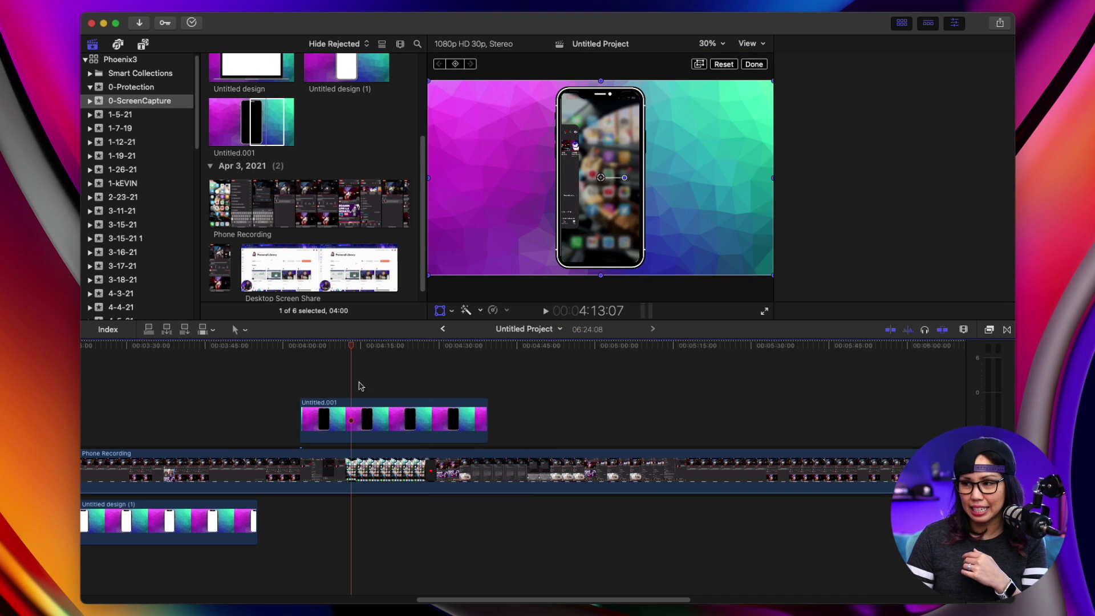
left_click(435, 471)
left_click_drag(562, 263, 559, 234)
left_click(400, 374)
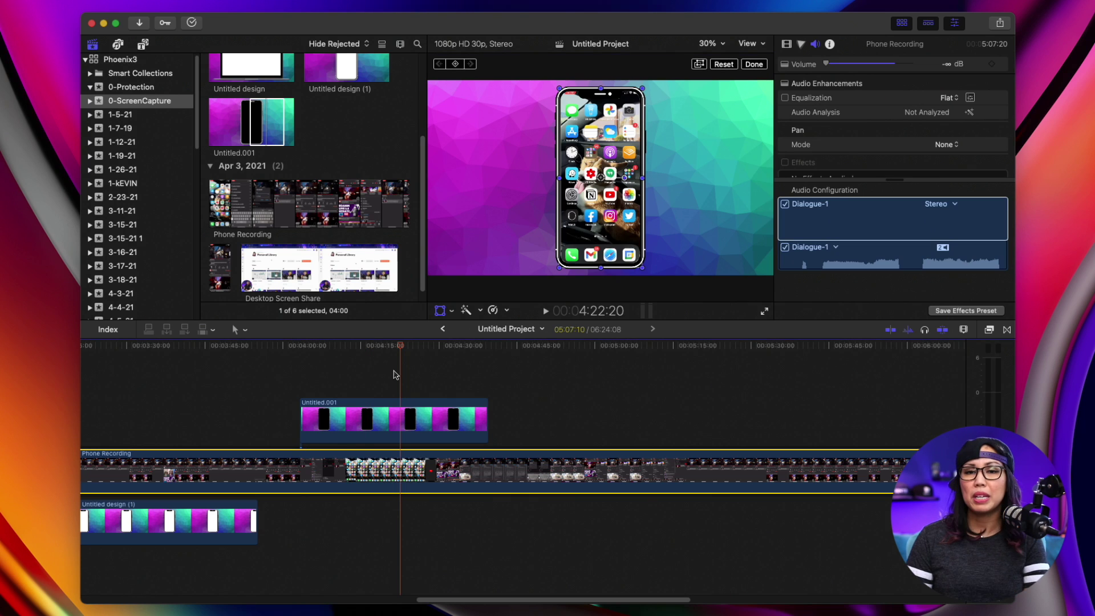
left_click(439, 314)
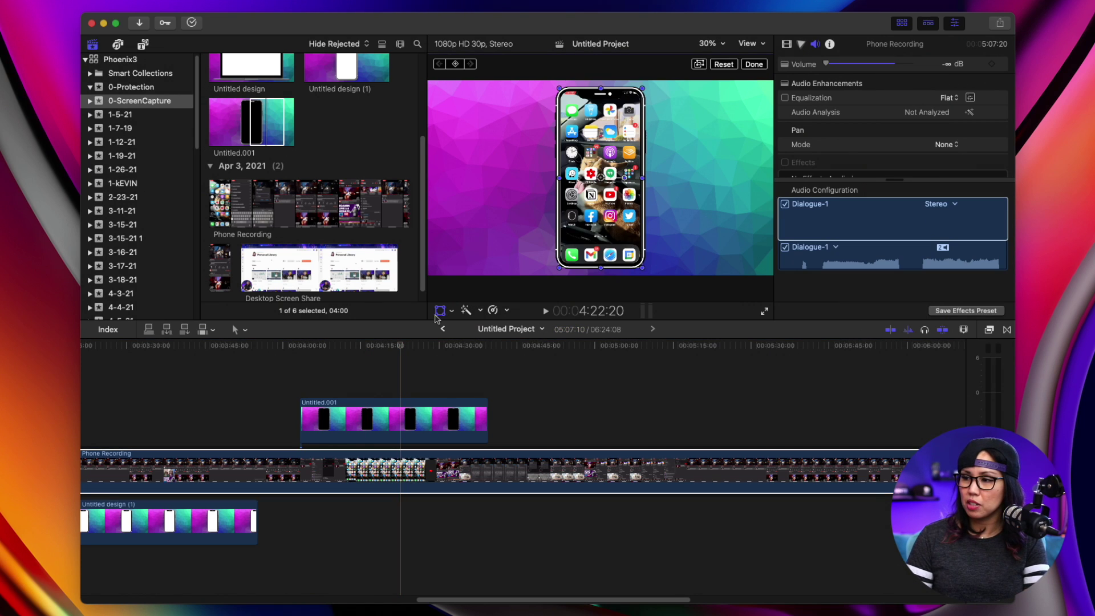
left_click_drag(558, 267, 559, 269)
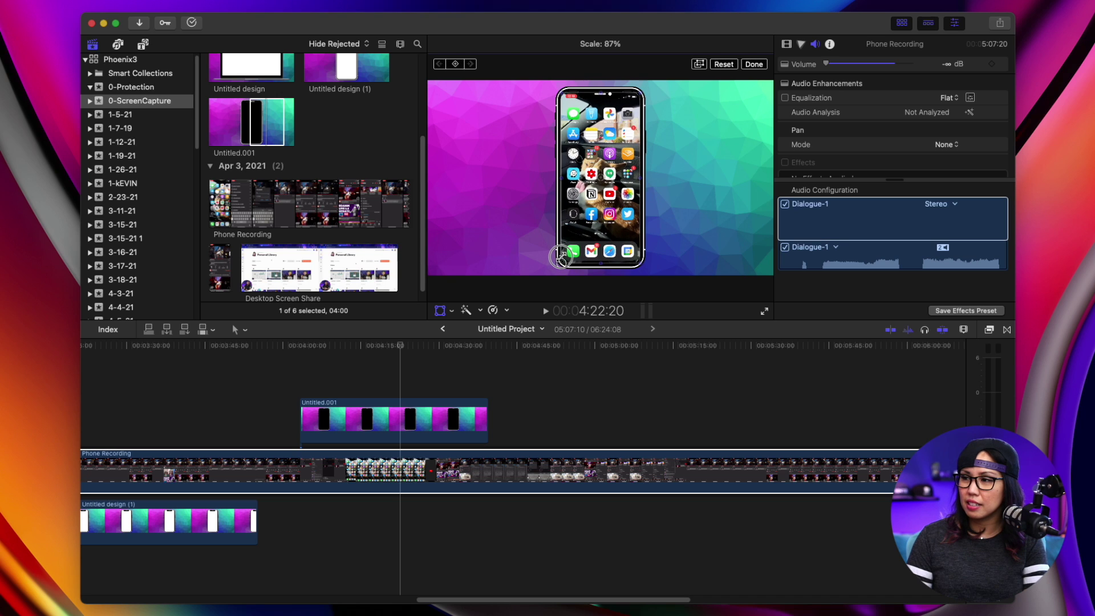
left_click_drag(561, 256, 561, 258)
left_click(365, 395)
key("space")
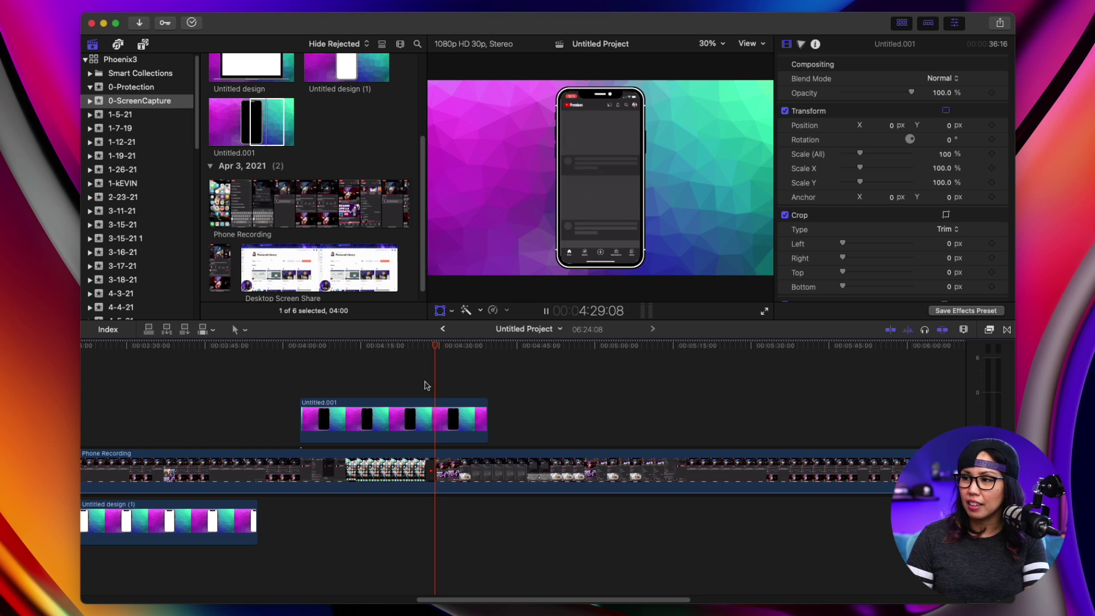